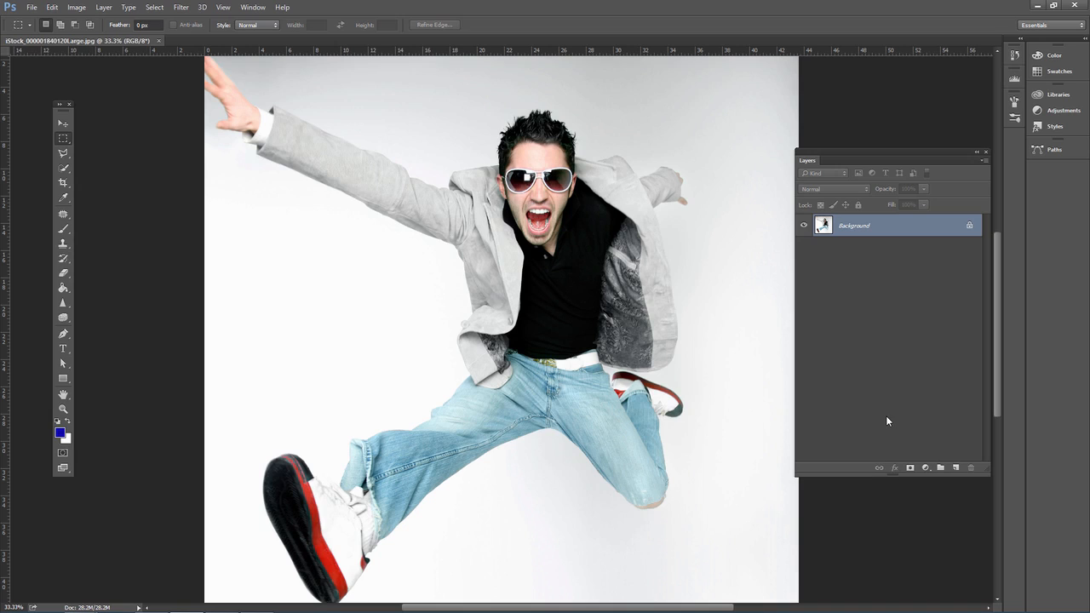
- Duplicate the Background layer and darken the copy with Curves, using points at input 94, output 76 and input 198, output 175
key("ctrl+j")
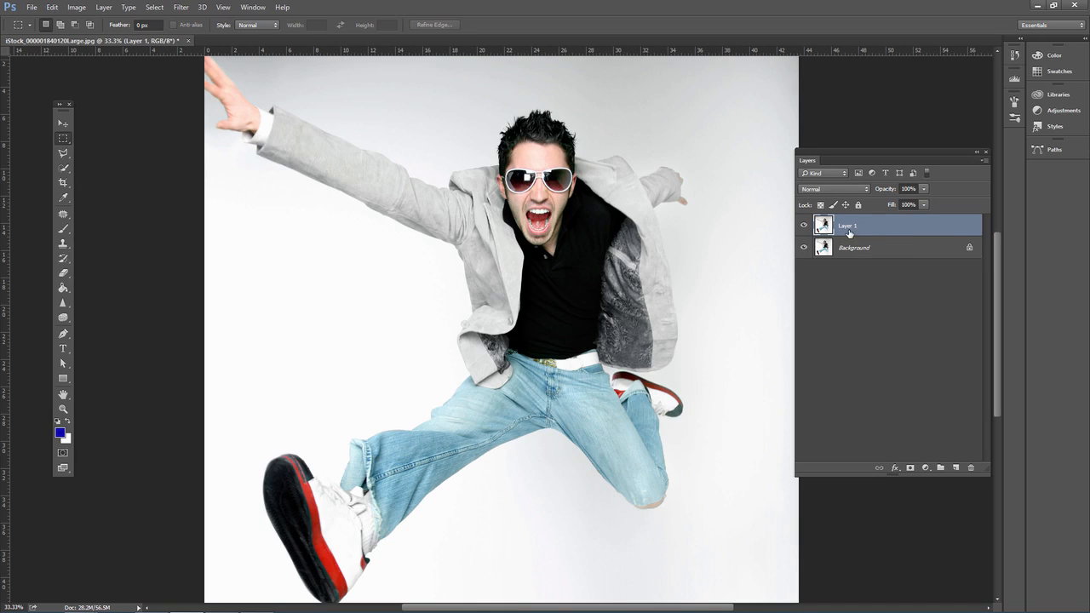
left_click(77, 7)
mouse_move(95, 35)
left_click(256, 57)
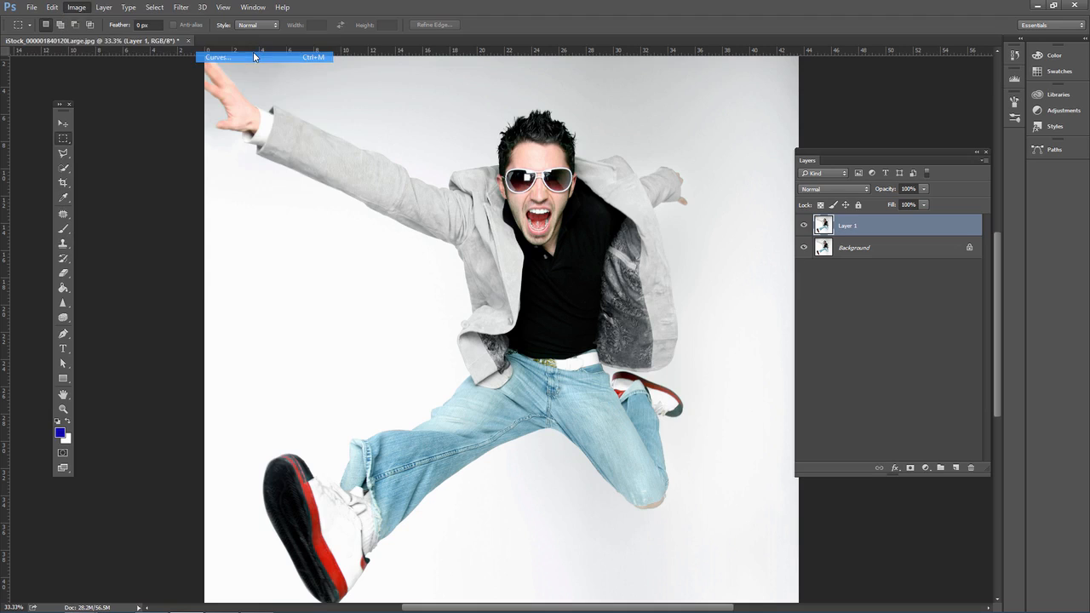
left_click_drag(739, 376, 741, 384)
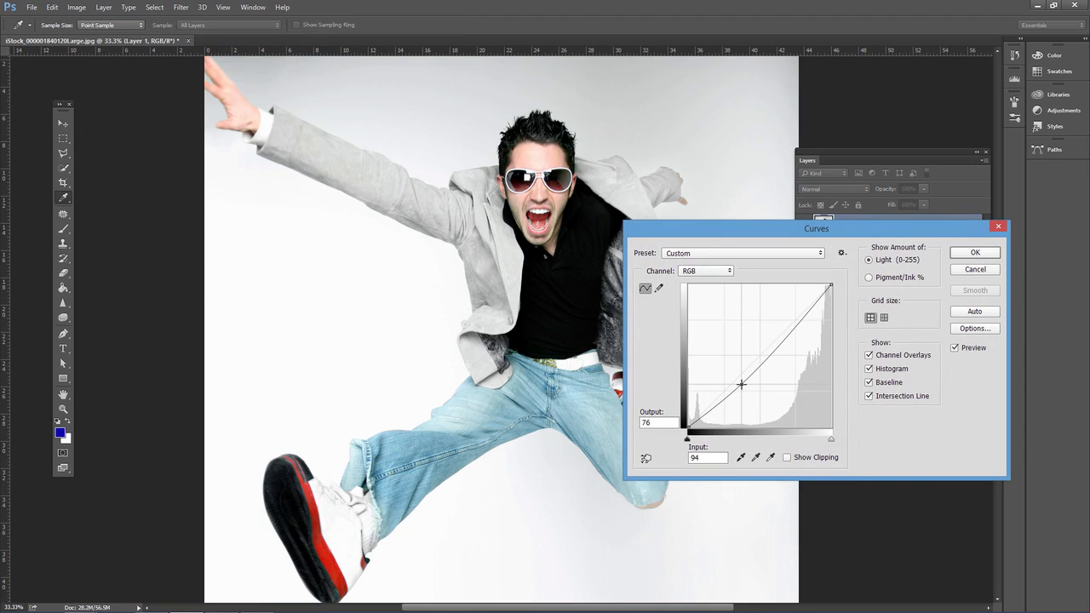
left_click_drag(785, 338, 798, 329)
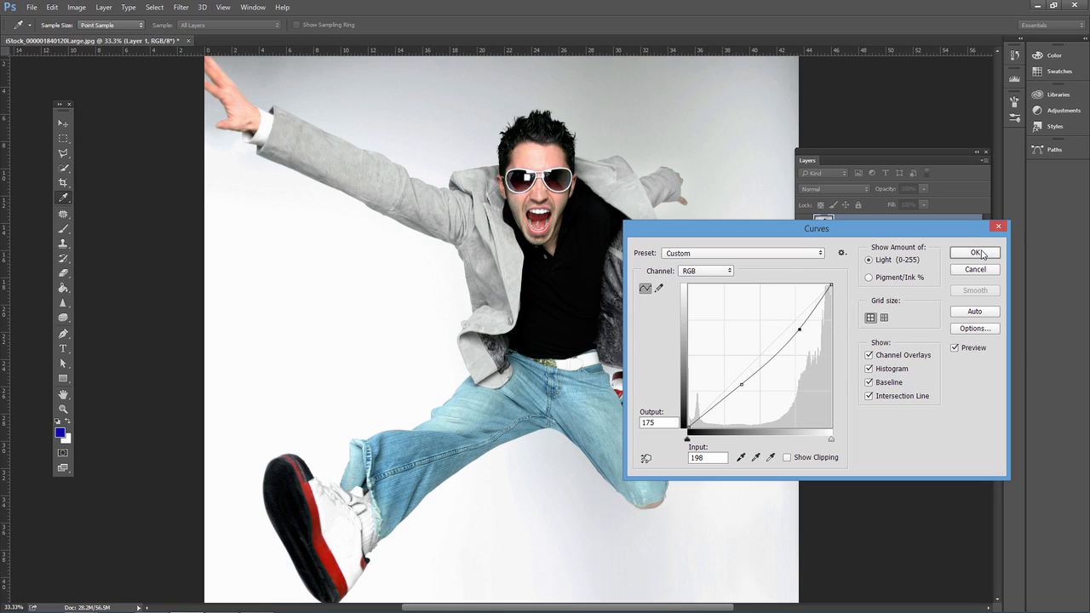
left_click(976, 253)
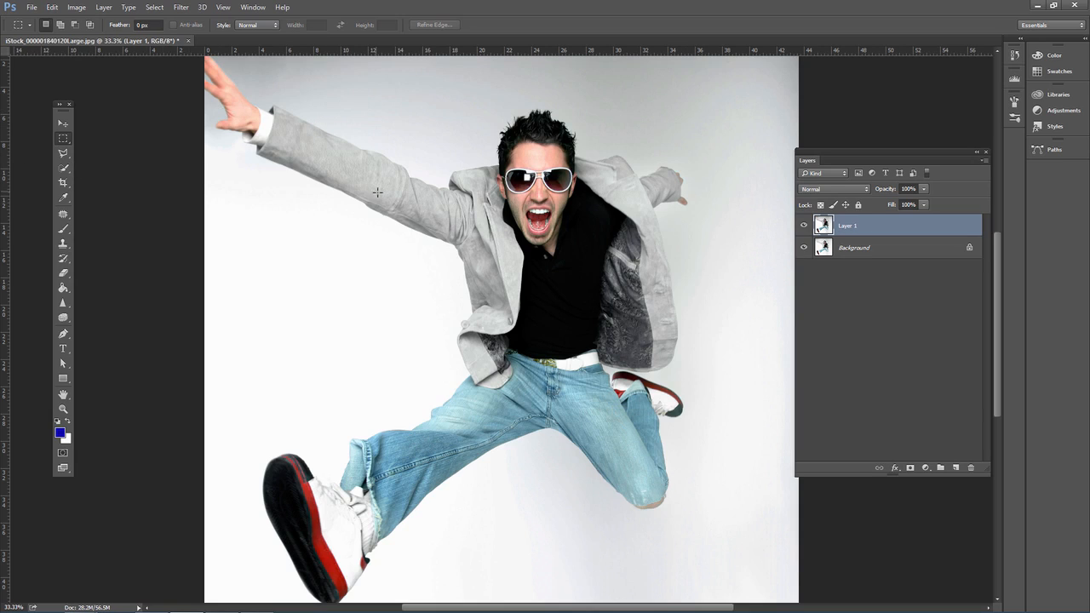
- Try to select the light backdrop around the jumping man with the Quick Selection tool and deselect it
left_click(62, 153)
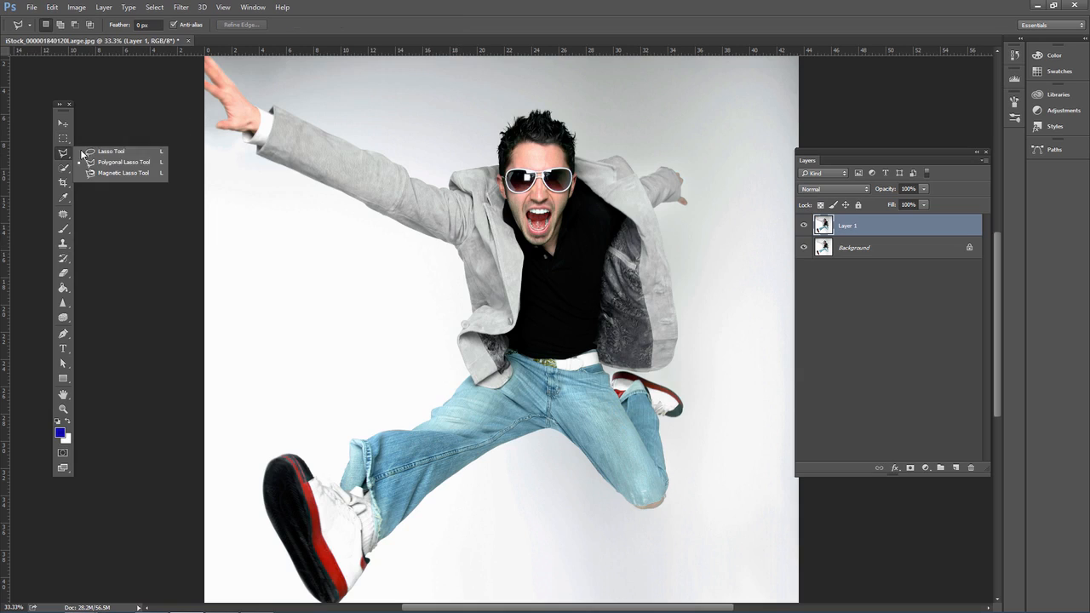
left_click(109, 162)
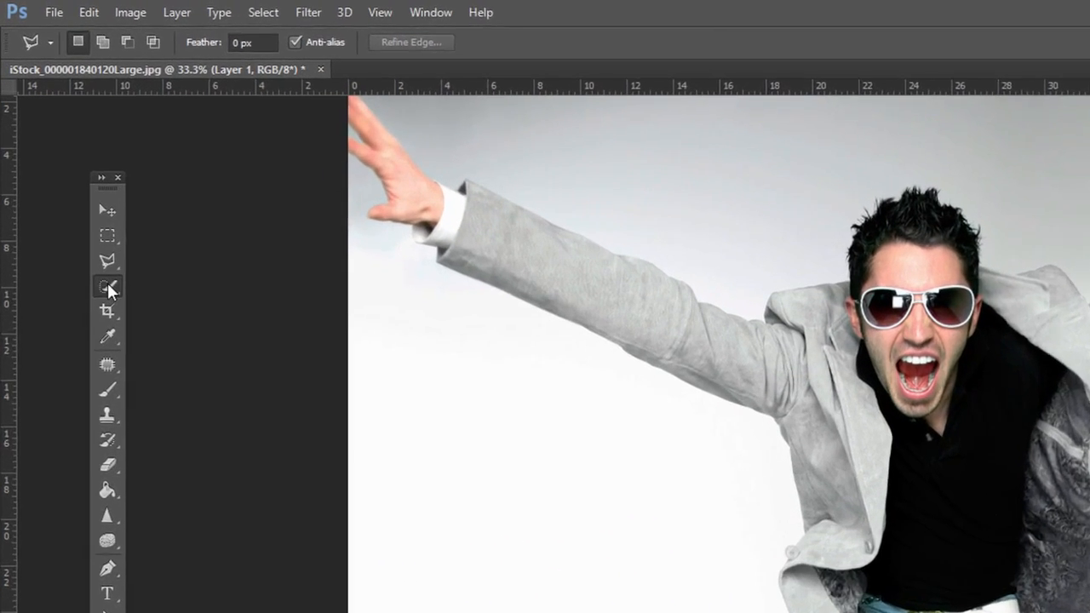
left_click(62, 168)
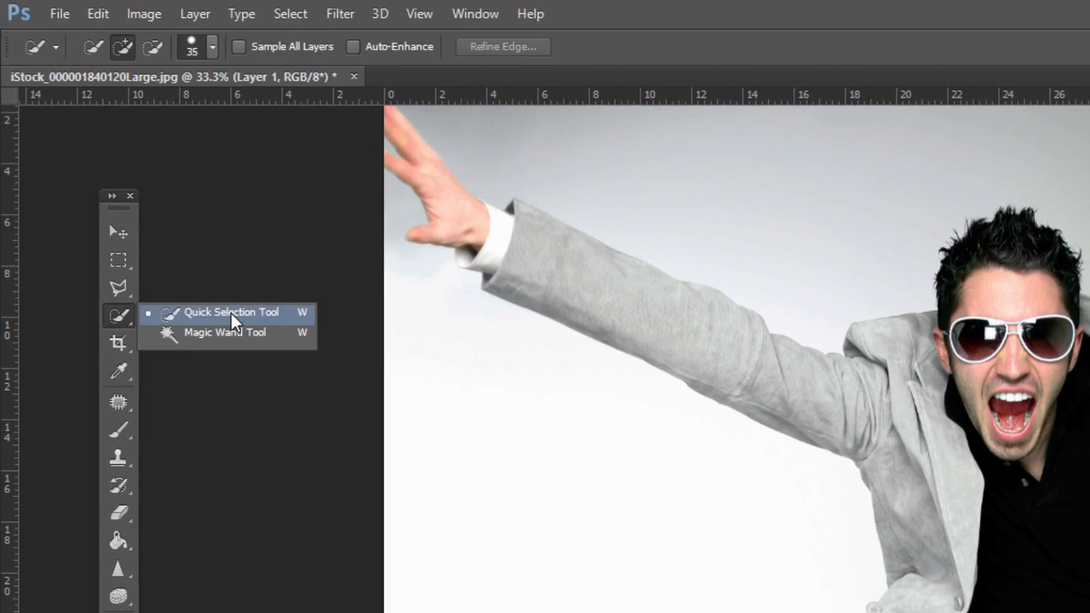
left_click(230, 312)
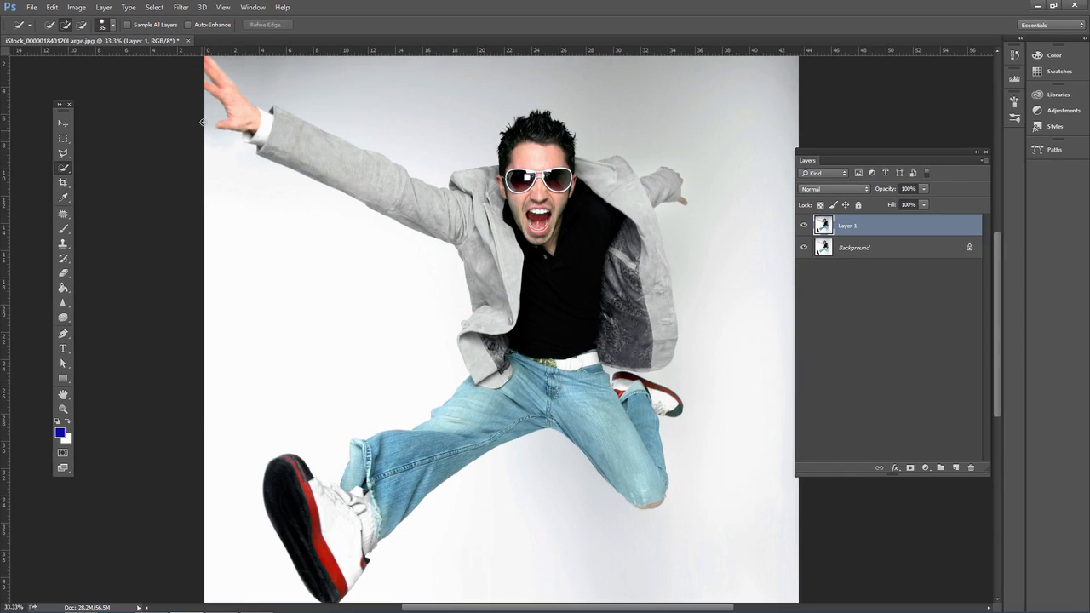
mouse_move(208, 105)
left_mouse_down()
mouse_move(211, 130)
mouse_move(290, 218)
mouse_move(340, 330)
mouse_move(246, 377)
left_mouse_up()
mouse_move(414, 532)
left_mouse_down()
mouse_move(447, 562)
mouse_move(486, 510)
mouse_move(623, 554)
mouse_move(718, 542)
mouse_move(760, 518)
mouse_move(726, 283)
mouse_move(684, 223)
mouse_move(712, 210)
mouse_move(711, 184)
mouse_move(657, 133)
mouse_move(633, 141)
mouse_move(607, 118)
mouse_move(515, 89)
mouse_move(437, 116)
mouse_move(391, 104)
left_mouse_up()
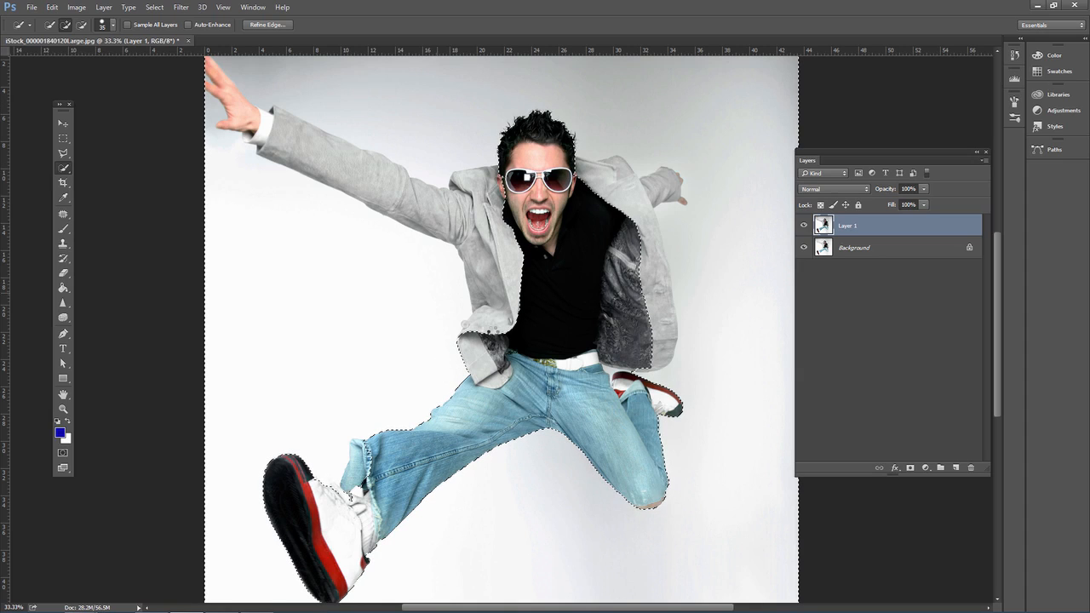
key("m")
key("ctrl+d")
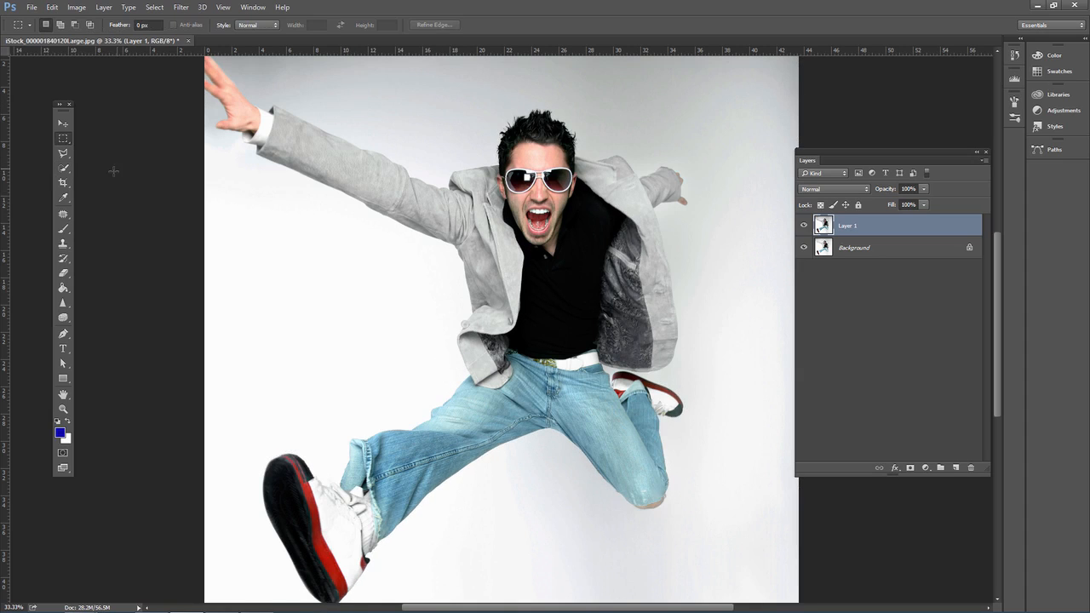
- Select the jumping man with the Quick Selection tool, covering his hair, arms, jacket, jeans and front shoe
left_click(63, 168)
left_click(545, 147)
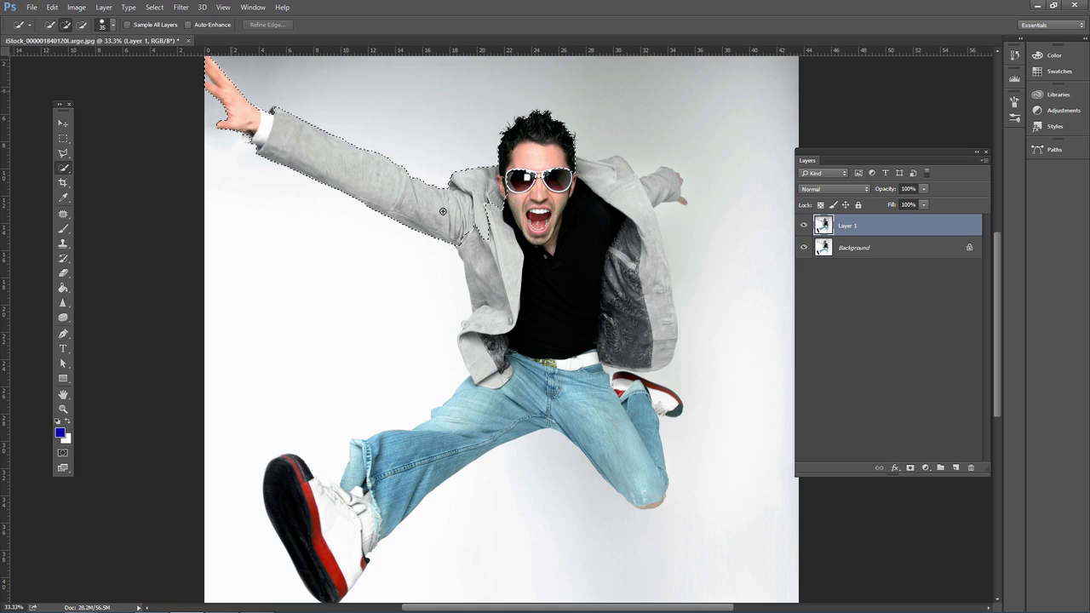
mouse_move(442, 211)
left_mouse_down()
mouse_move(512, 395)
mouse_move(436, 432)
mouse_move(379, 501)
mouse_move(344, 526)
left_mouse_up()
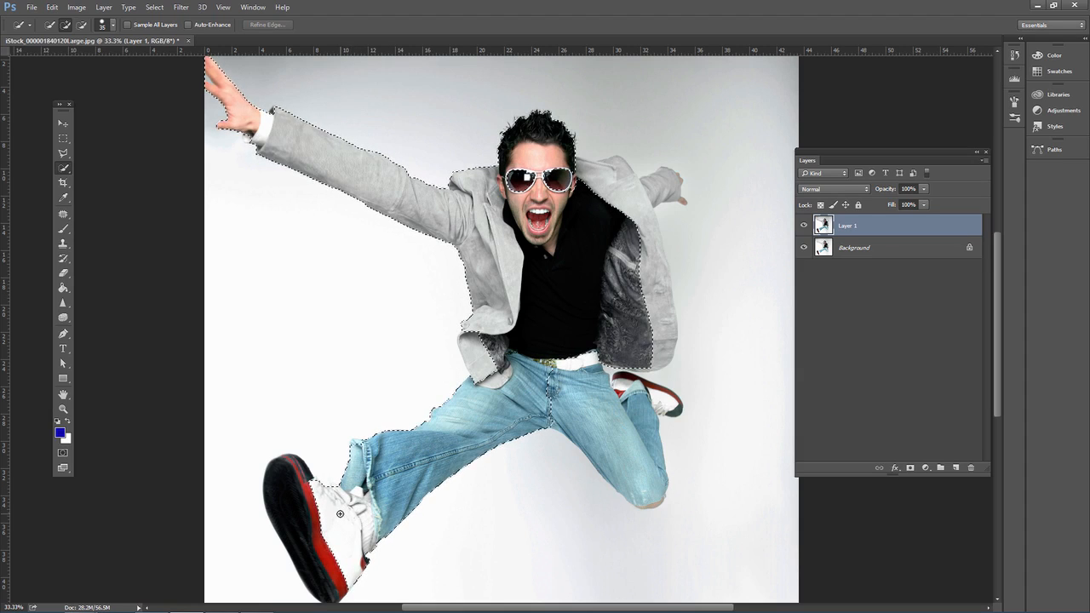
left_click(296, 513)
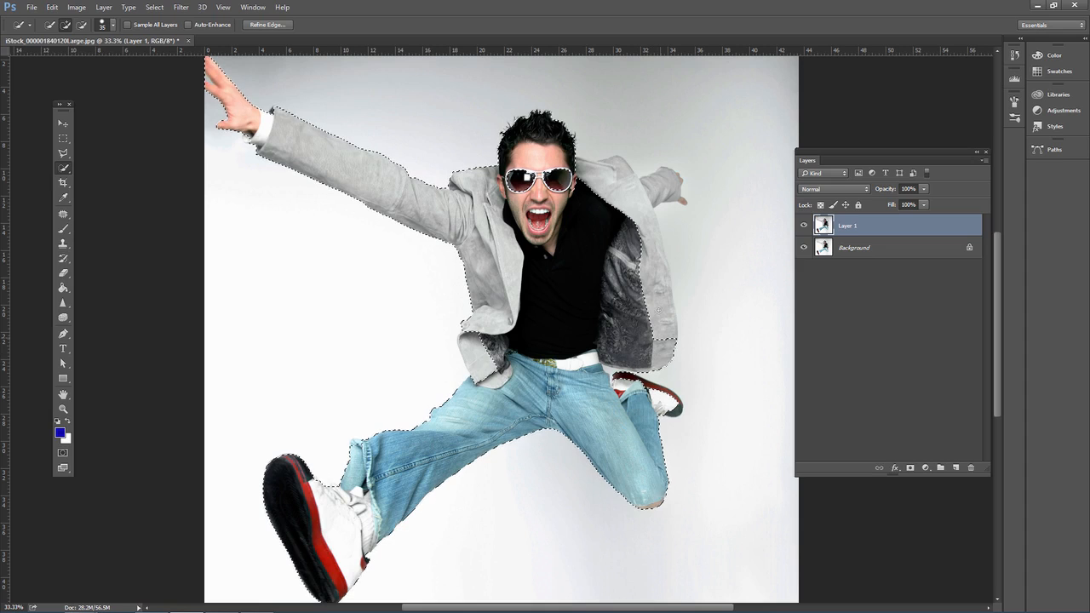
mouse_move(659, 342)
left_mouse_down()
mouse_move(643, 212)
mouse_move(665, 185)
left_mouse_up()
left_click(66, 28)
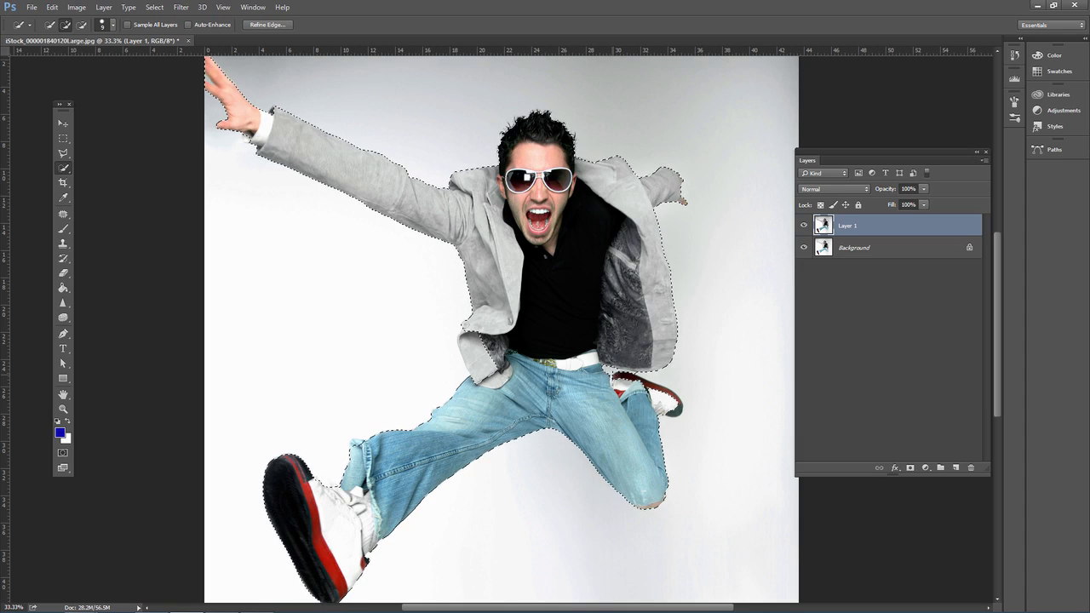
- Clean up the selection around the rear shoe by subtracting the gap below the jacket hem and adding the missing sole
key("alt")
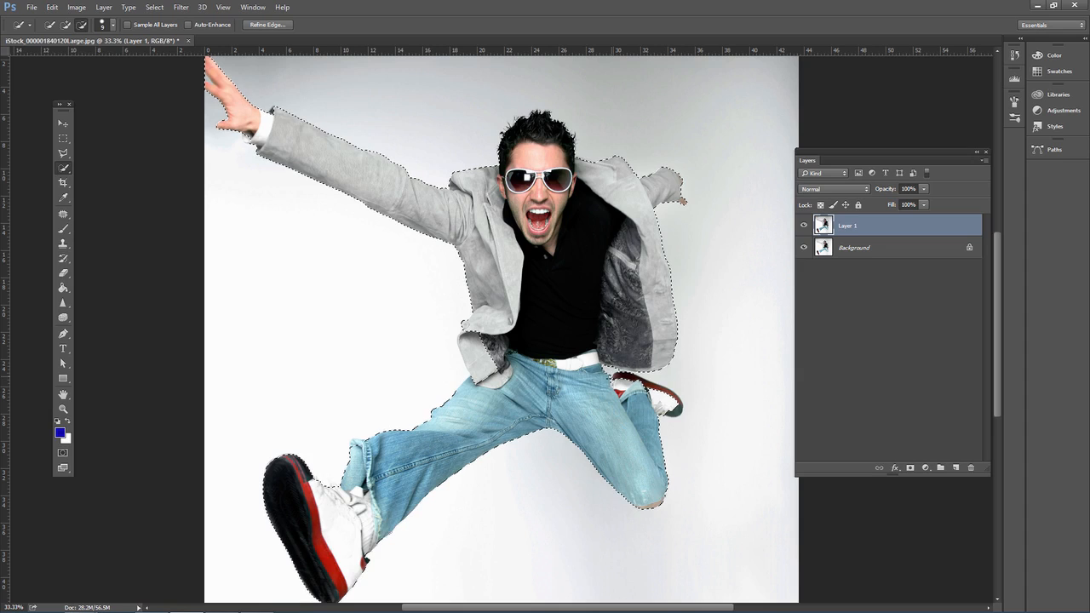
left_click(612, 378, "alt")
key("ctrl+plus")
key("ctrl+plus")
scroll(612, 378, "right", 5)
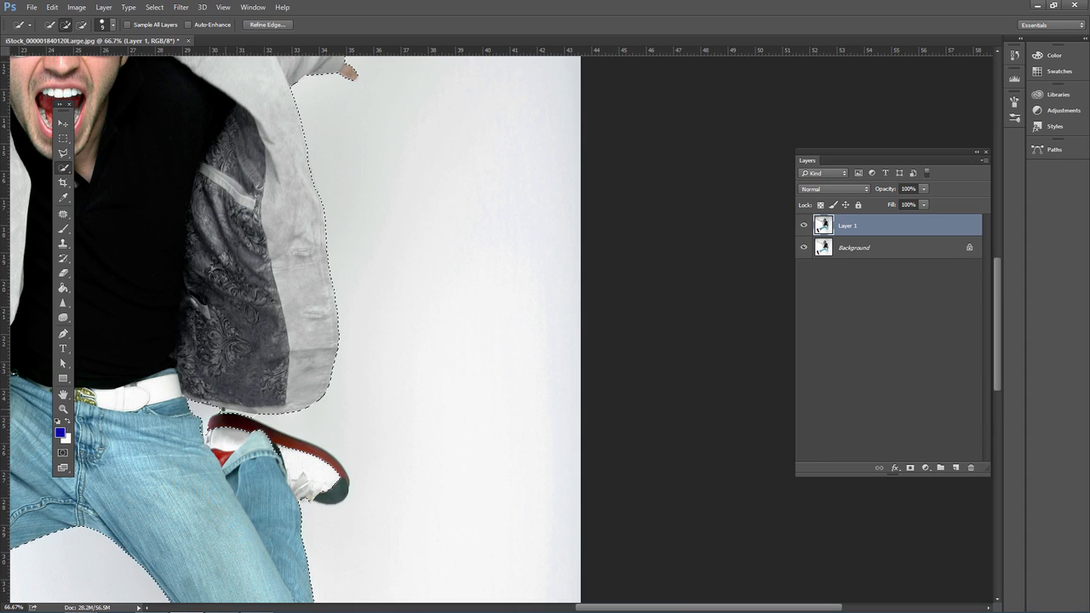
key("alt")
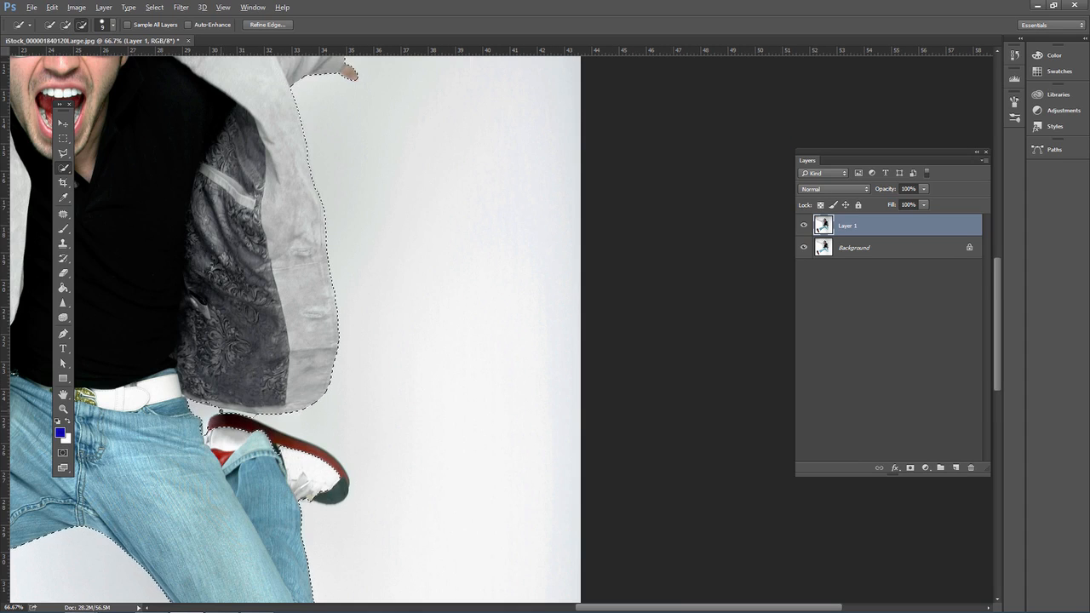
left_click_drag(221, 412, 256, 411)
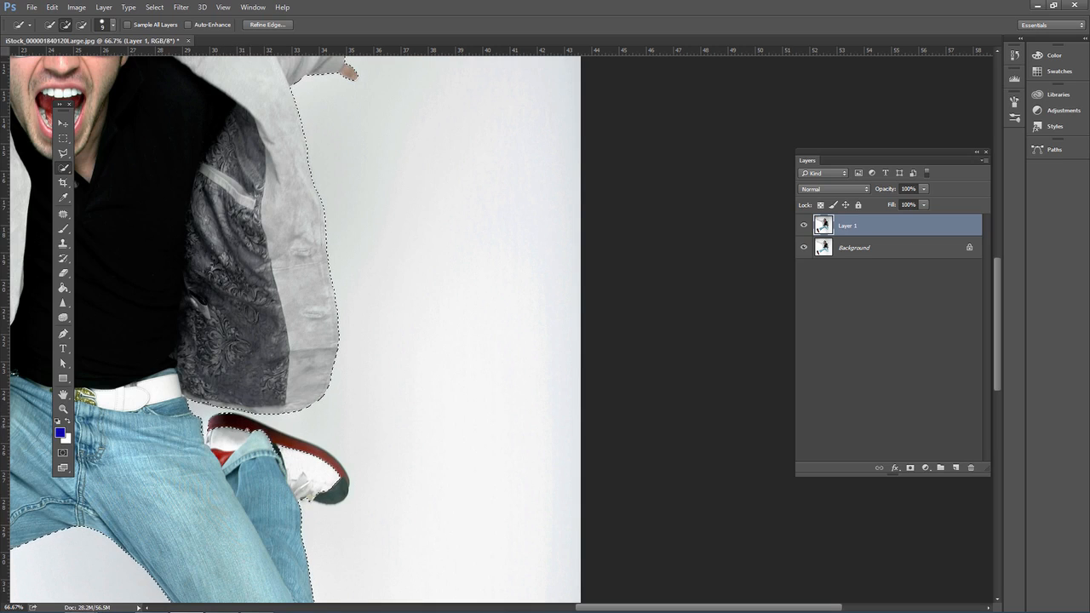
mouse_move(247, 430)
left_mouse_down()
mouse_move(216, 420)
mouse_move(246, 420)
mouse_move(298, 447)
left_mouse_up()
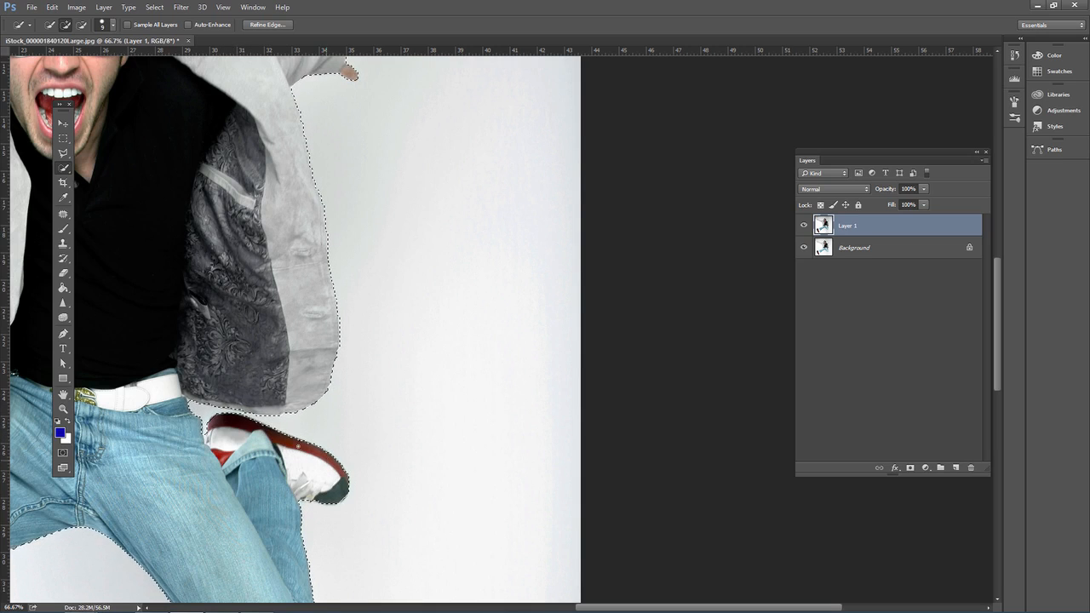
left_click(62, 152)
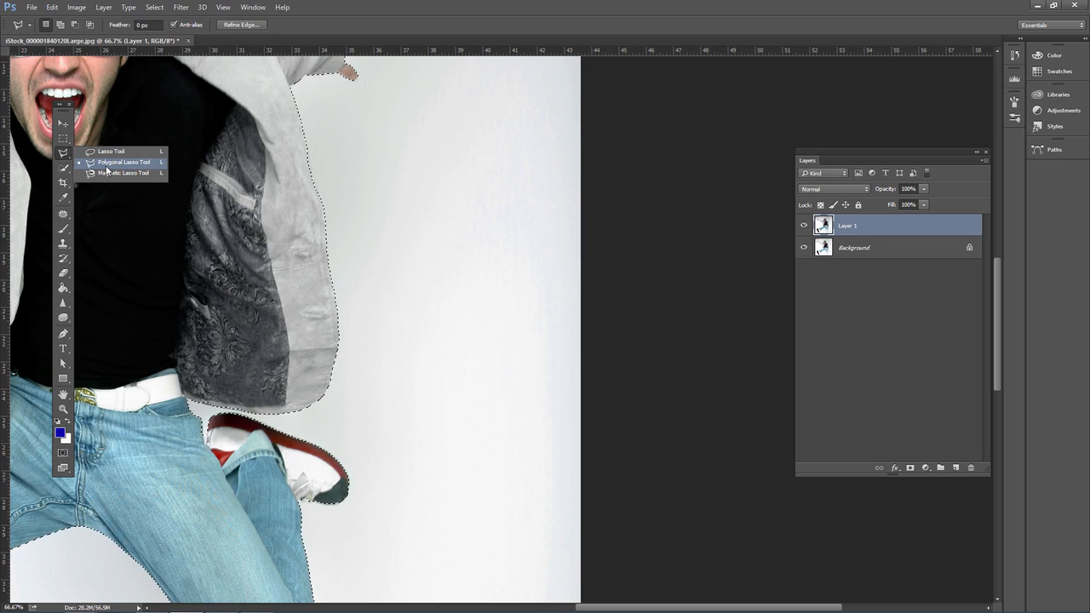
left_click(109, 163)
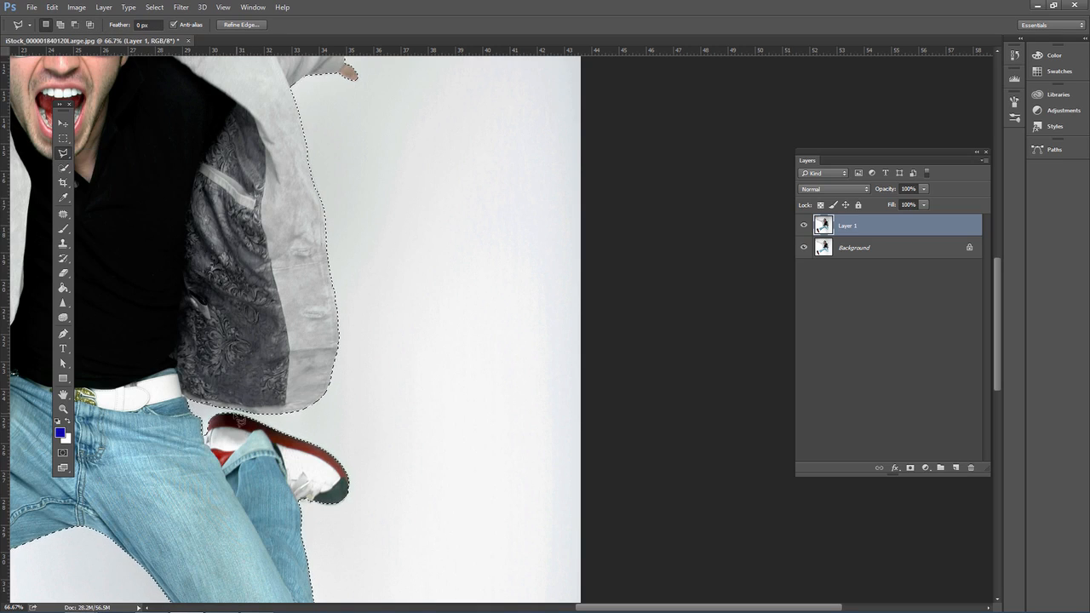
key("shift")
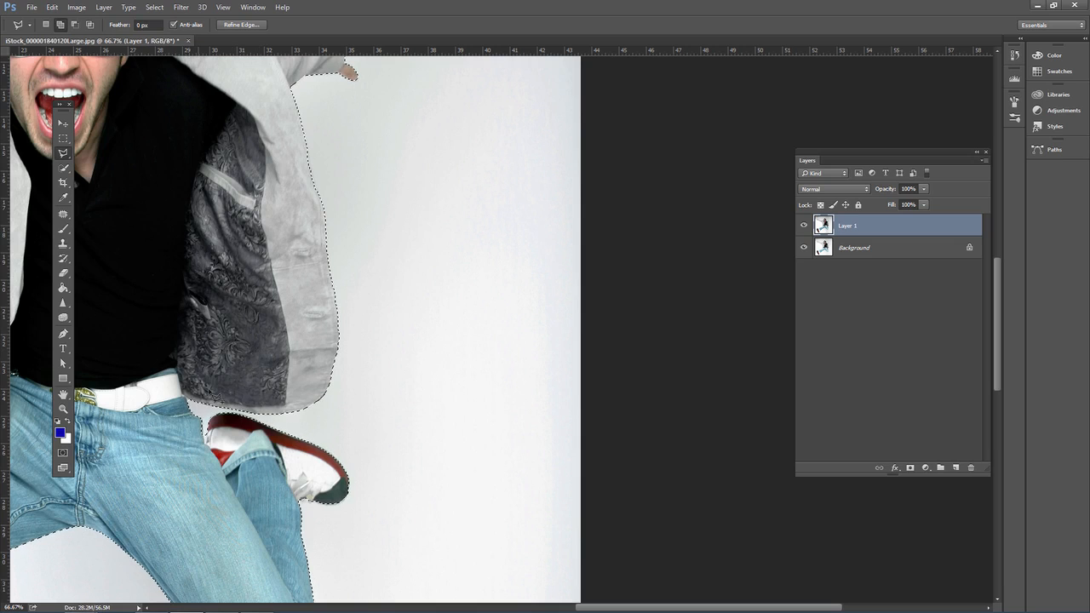
key("shift")
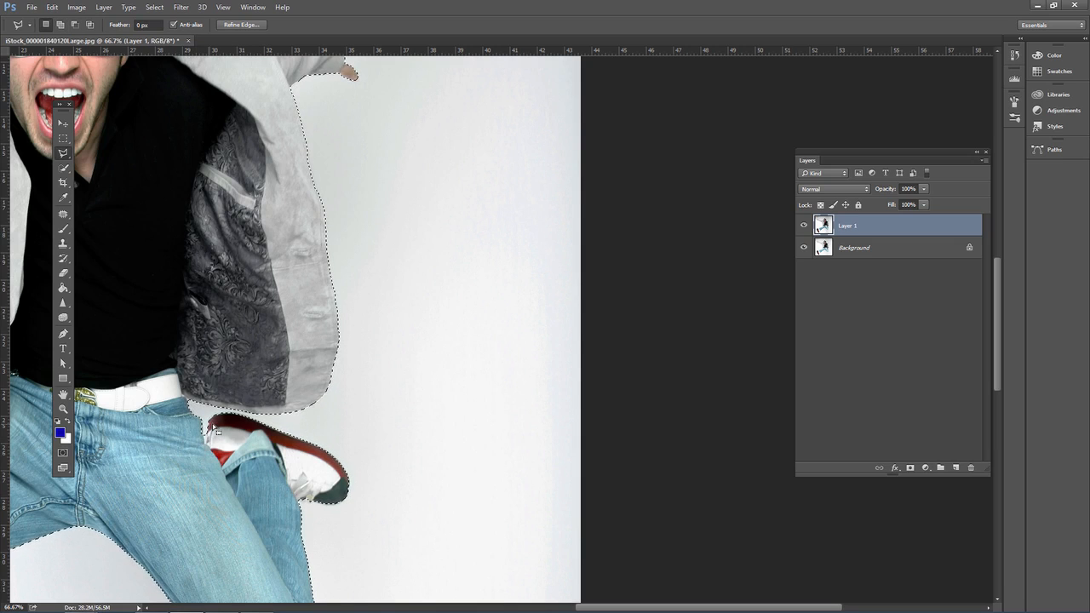
key("alt")
key("ctrl+minus")
key("ctrl+minus")
key("ctrl+minus")
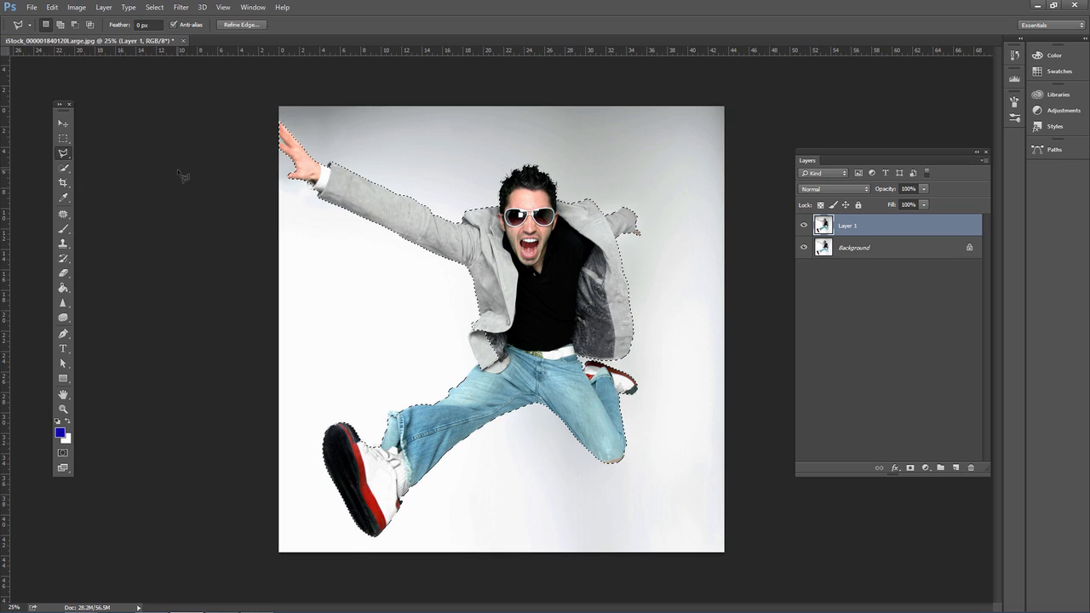
key("alt")
left_click(64, 169)
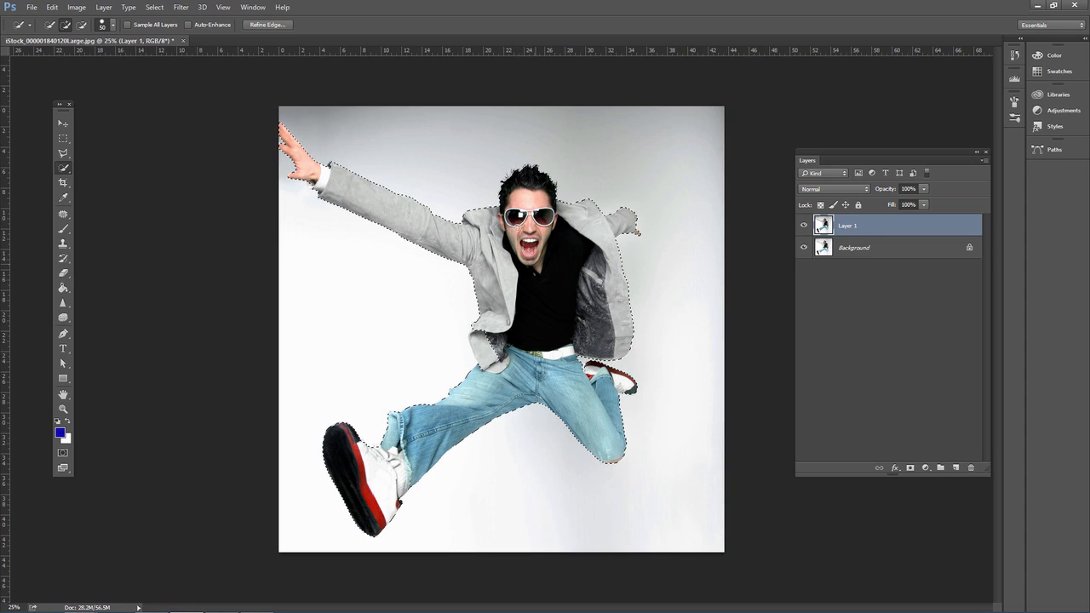
key("alt")
- Refine the selection's edge with Smart Radius on, brush over the hair outline and raise the radius slightly
left_click(153, 7)
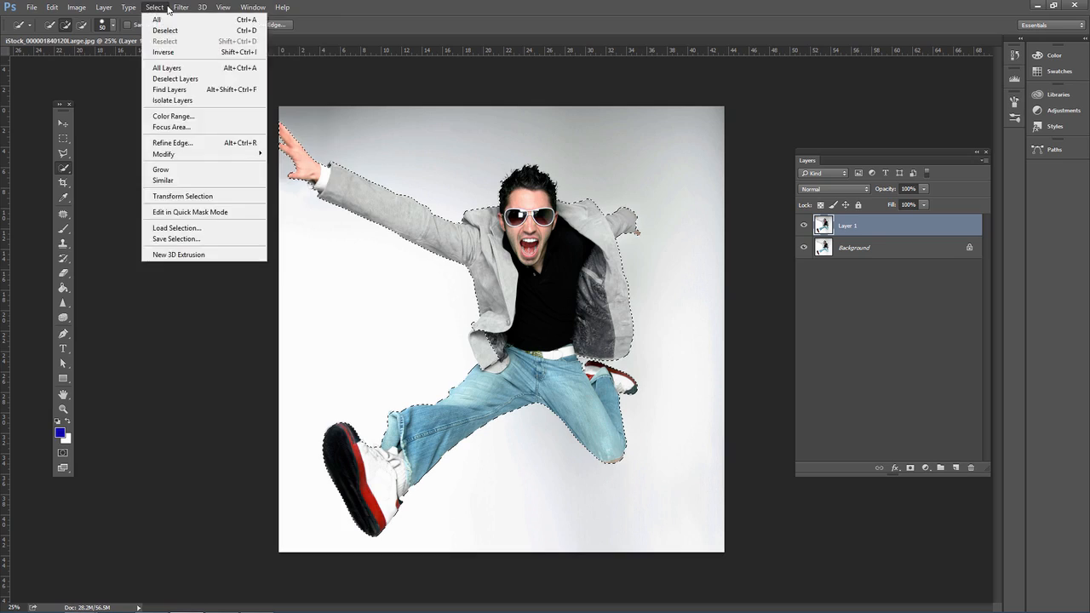
left_click(179, 143)
left_click(163, 246)
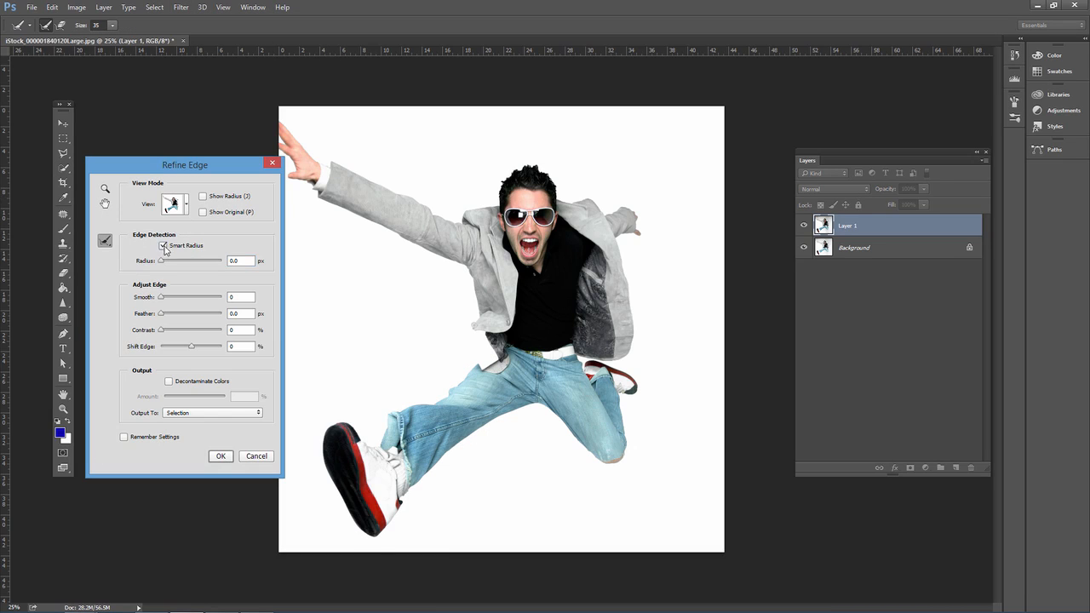
left_click(104, 240)
left_click(137, 241)
left_click_drag(553, 185, 533, 177)
left_click_drag(162, 261, 165, 263)
left_click(223, 456)
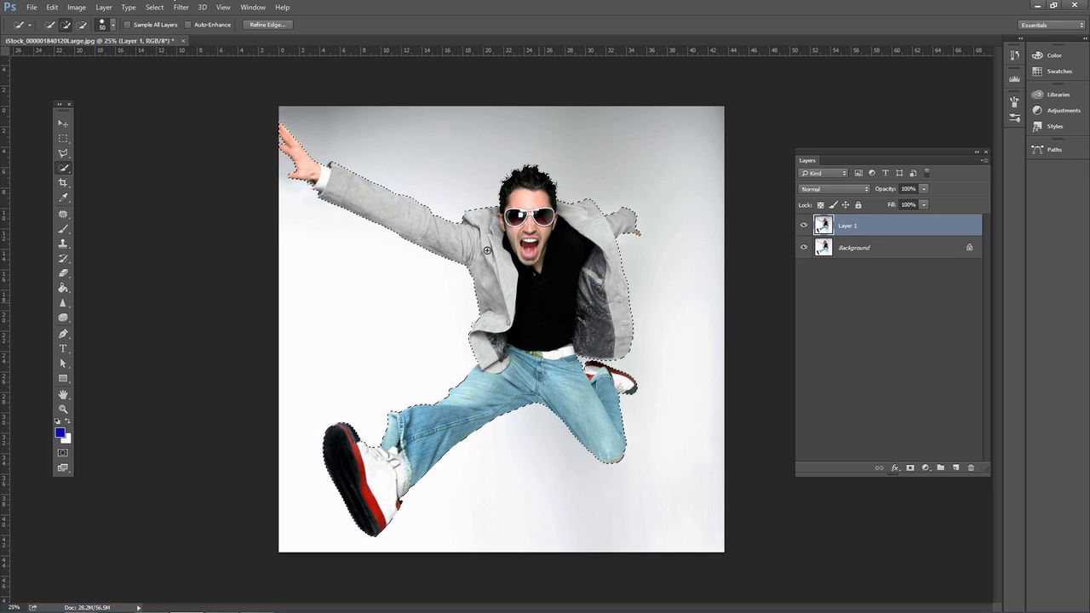
- Feather the man's selection by 1 pixel
left_click(154, 8)
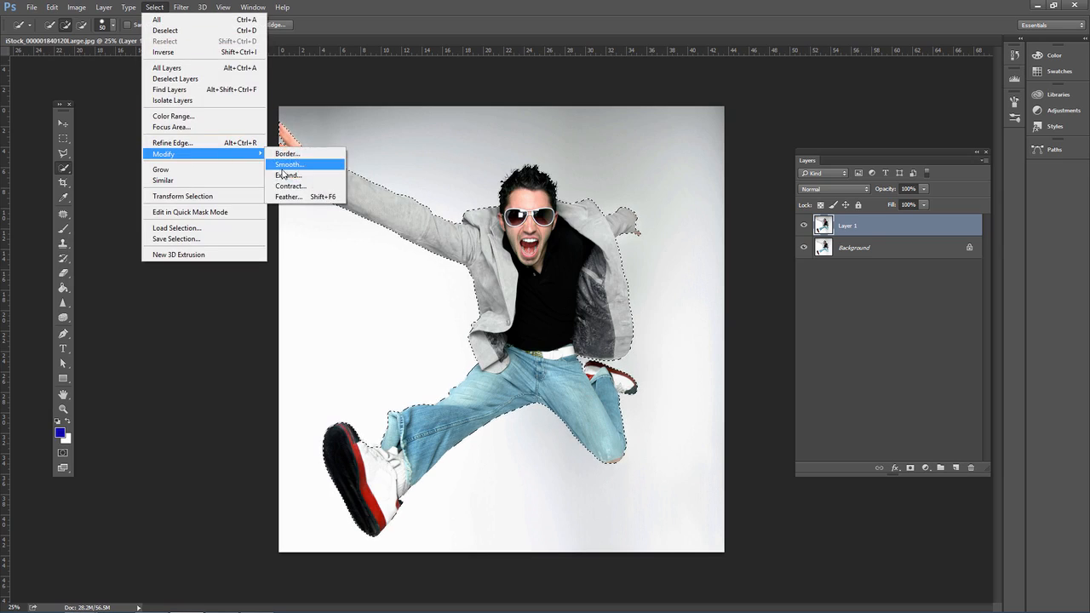
left_click(282, 197)
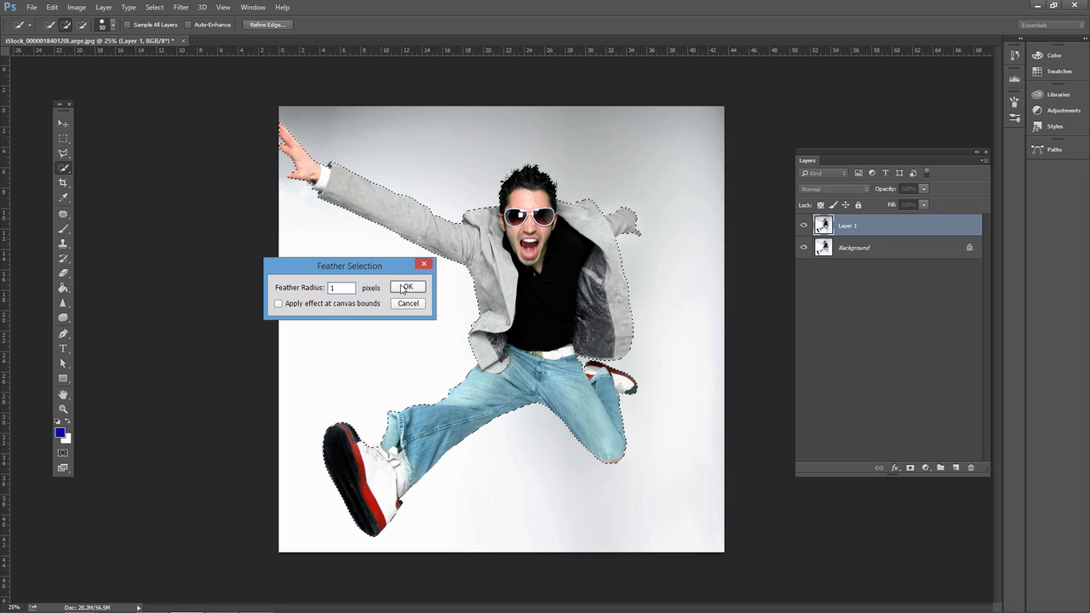
left_click(405, 288)
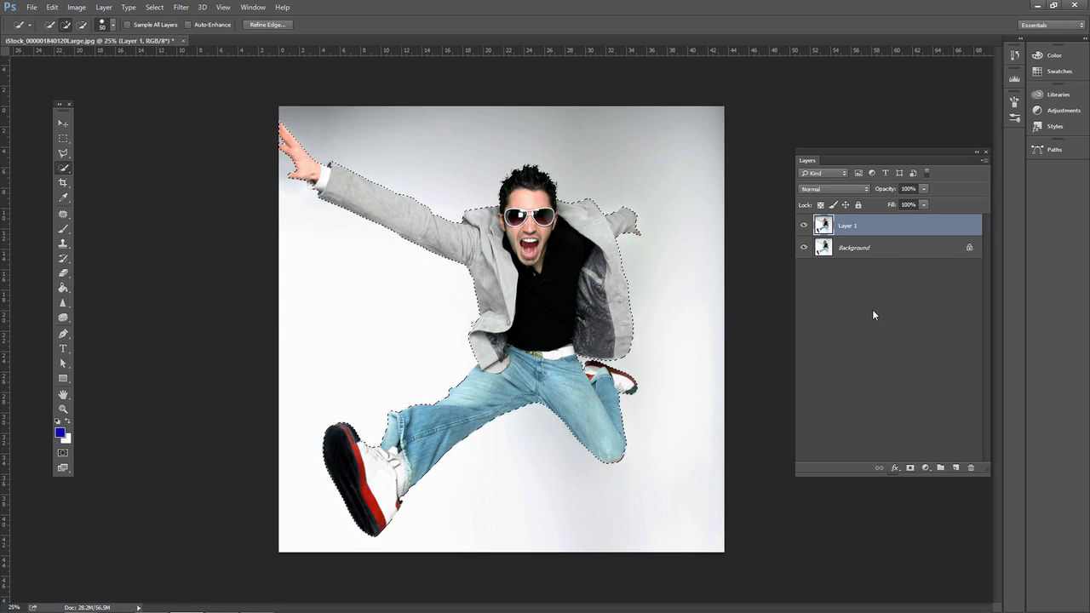
- Copy the selected man to a new layer, hide Layer 1 and Background, and make Layer 1 the active layer
key("ctrl+j")
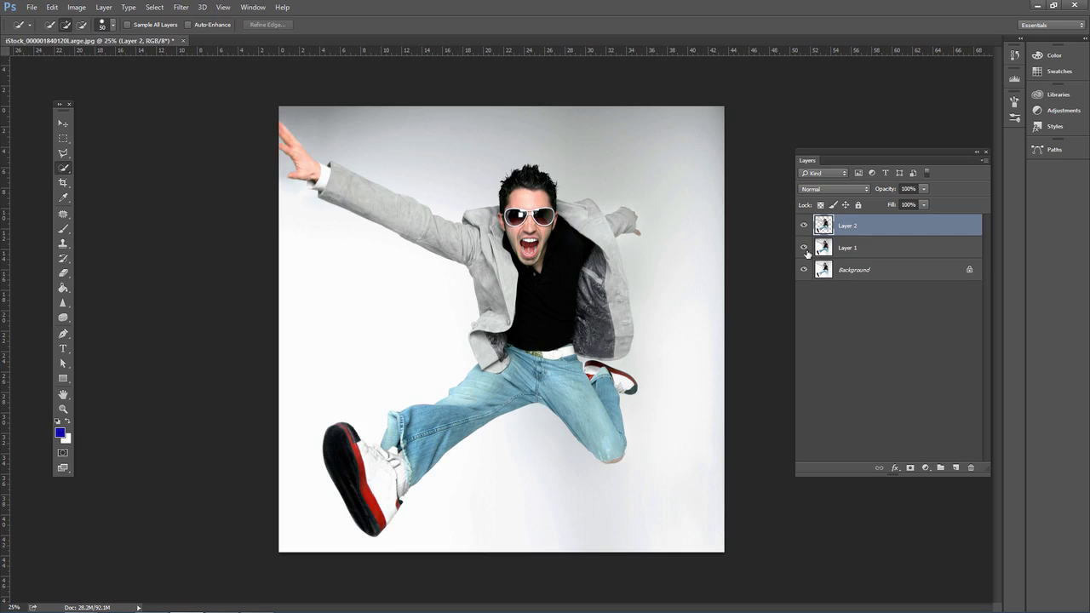
left_click(803, 248)
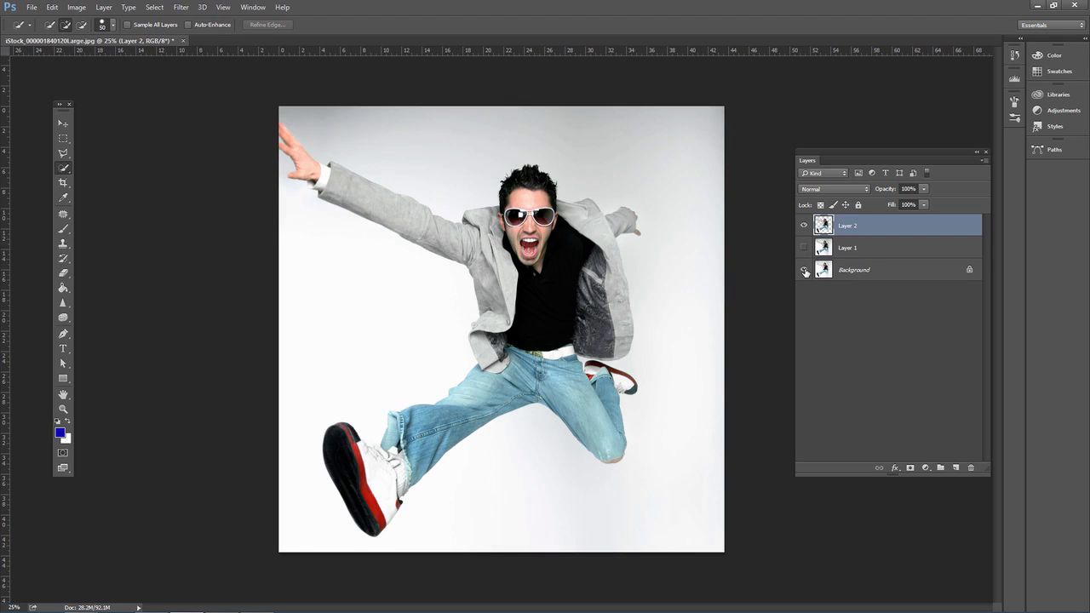
left_click(803, 270)
left_click(858, 245)
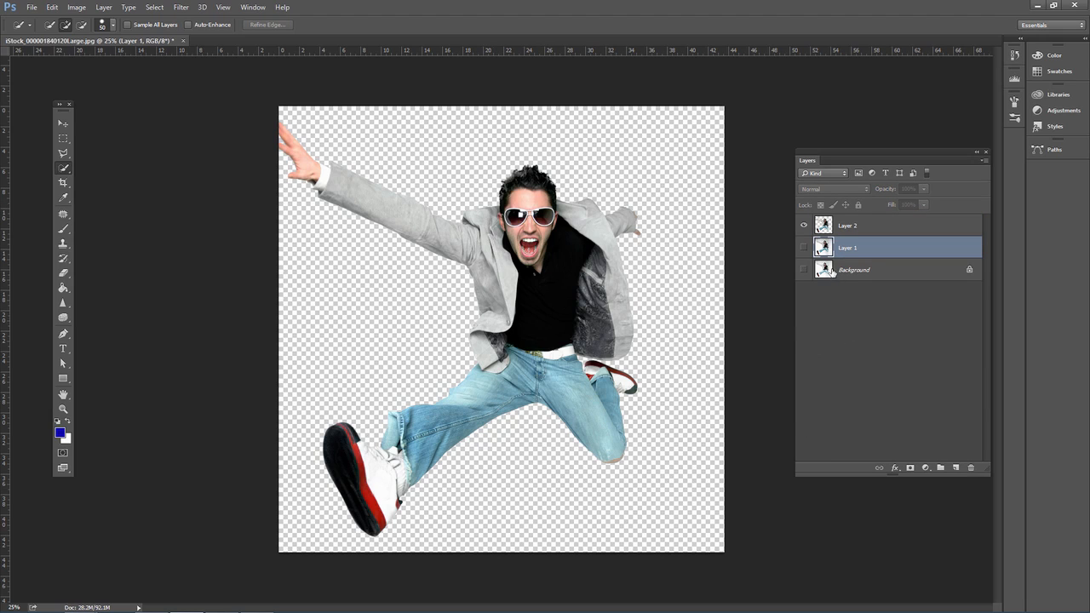
- Add a new layer above Layer 1 and set the foreground color to a lighter, bright violet-blue
left_click(956, 468)
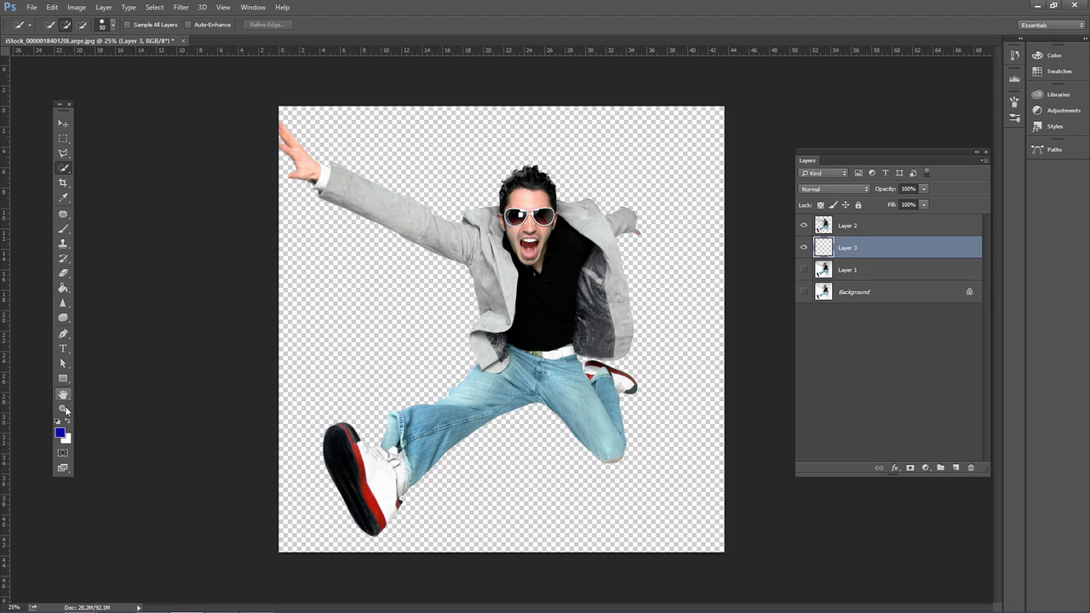
left_click(59, 435)
mouse_move(197, 245)
left_mouse_down()
mouse_move(179, 224)
mouse_move(204, 213)
mouse_move(170, 196)
left_mouse_up()
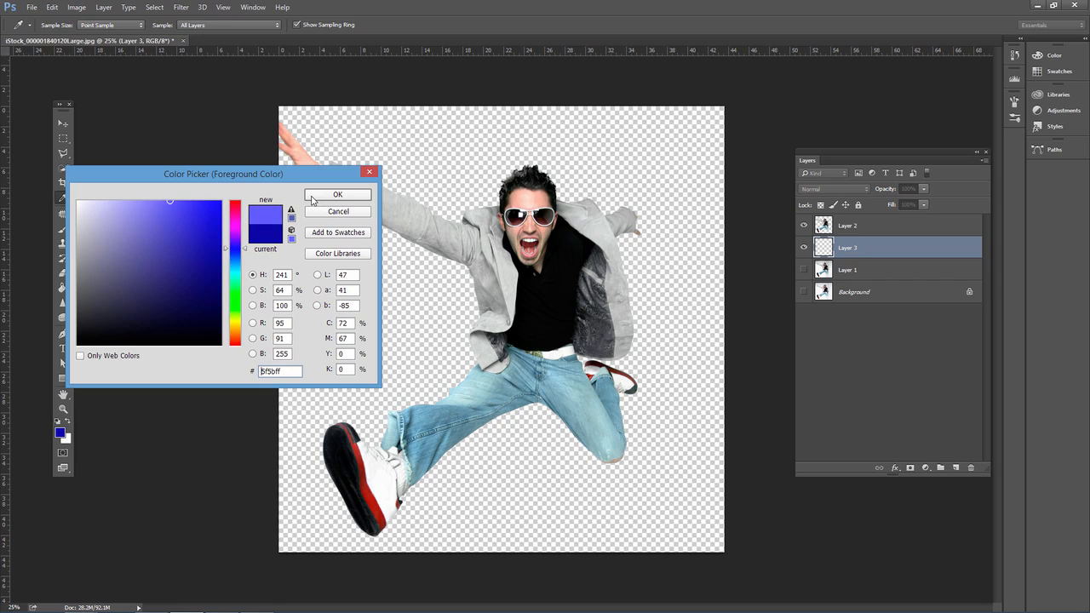
left_click(182, 205)
left_click(337, 194)
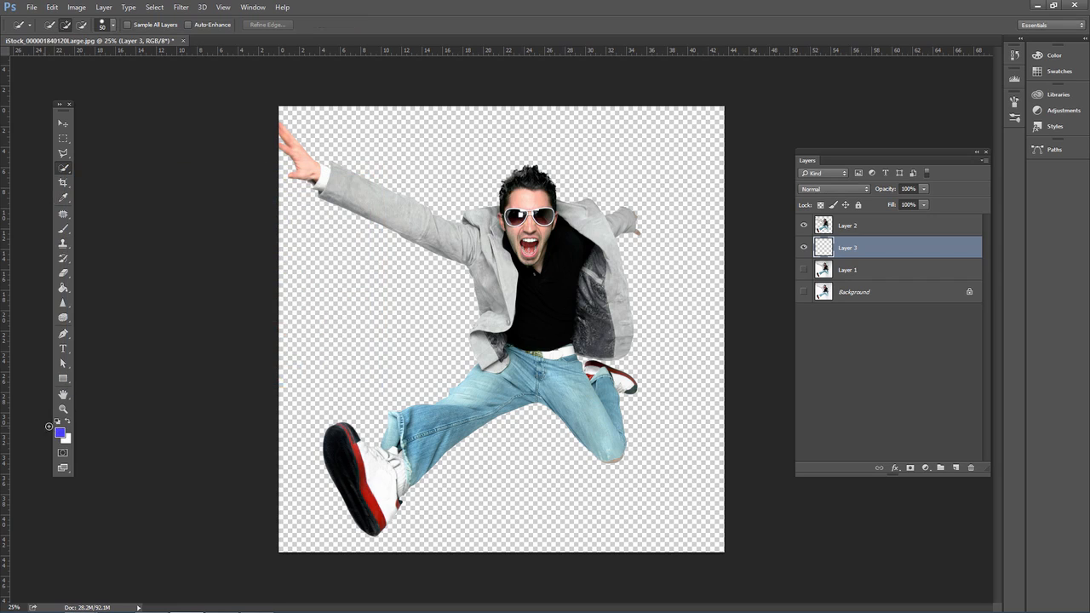
- Set the background color to a bright cyan-blue after trying a yellow hue
left_click(70, 437)
mouse_move(175, 214)
left_mouse_down()
mouse_move(196, 234)
mouse_move(191, 244)
left_mouse_up()
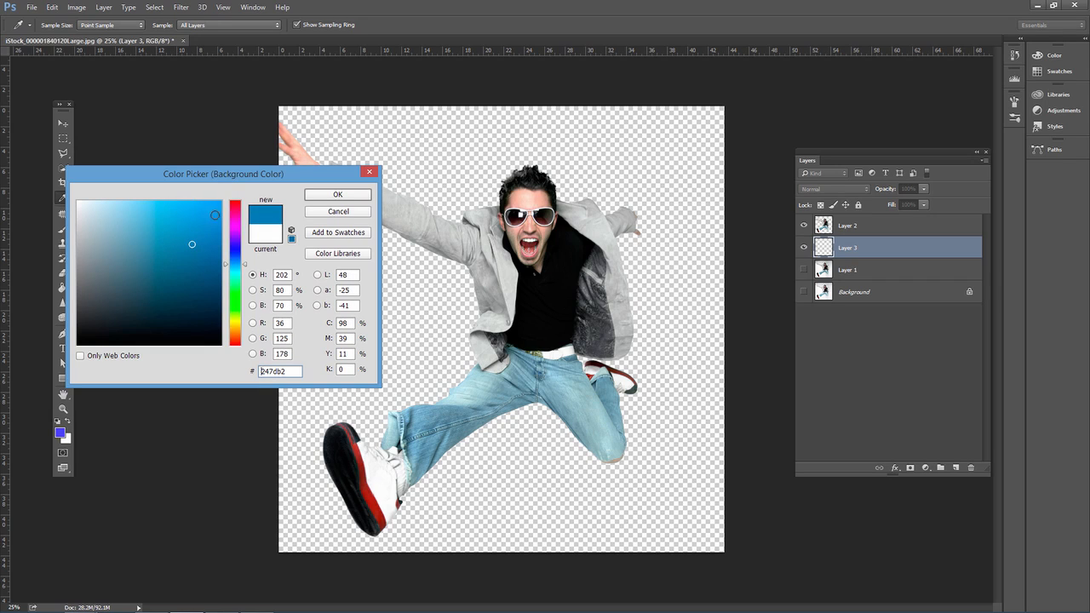
left_click_drag(237, 312, 239, 326)
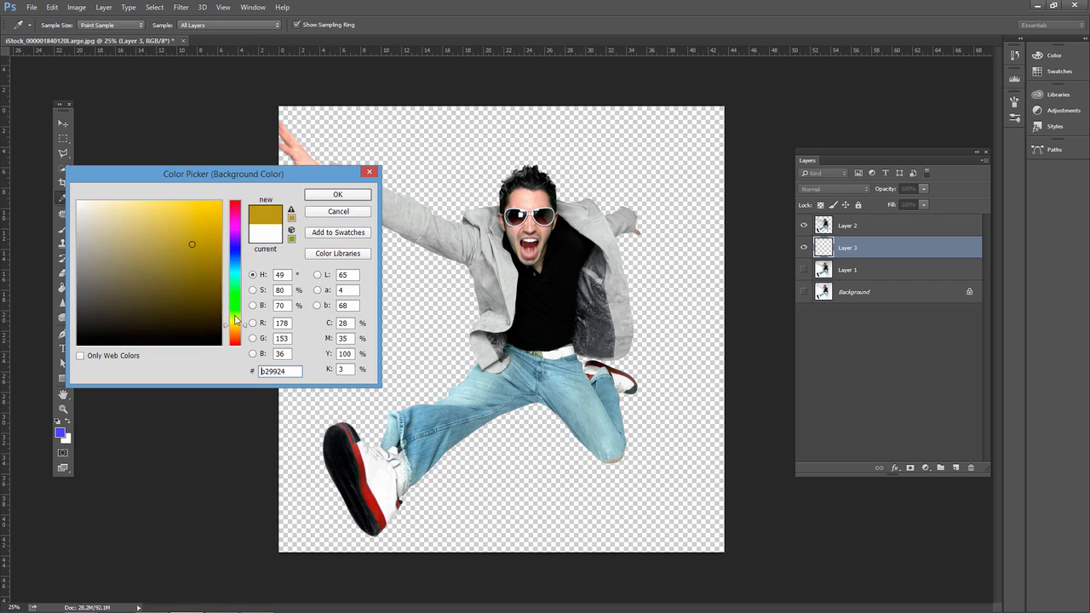
left_click_drag(211, 221, 205, 225)
left_click_drag(242, 325, 240, 268)
left_click(201, 203)
left_click(337, 194)
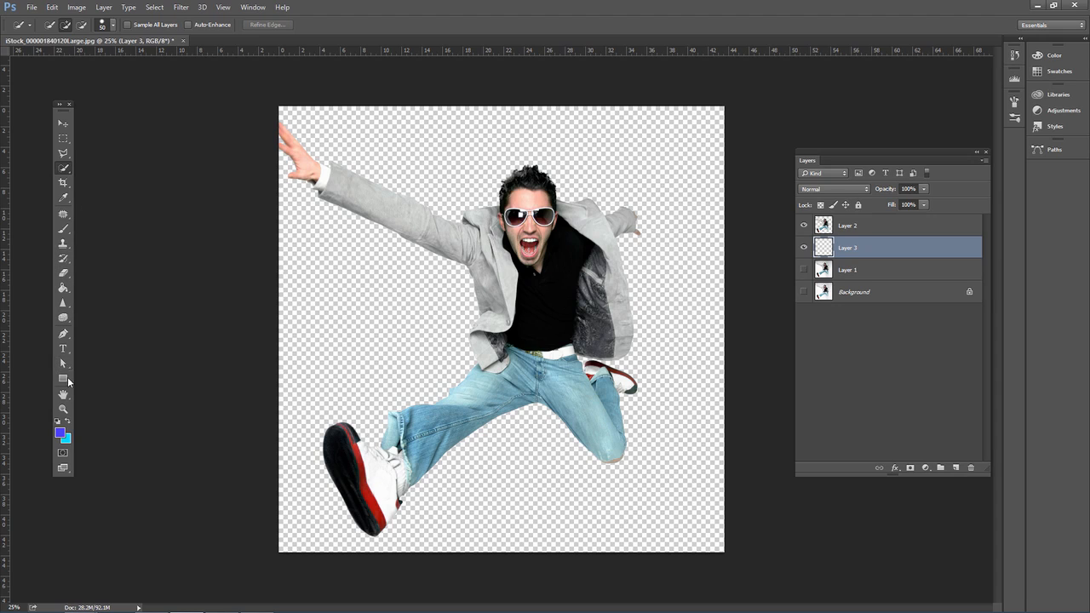
- Fill Layer 3 with a linear foreground-to-background gradient running diagonally from the upper left to the lower right of the image
left_click_drag(62, 287, 108, 287)
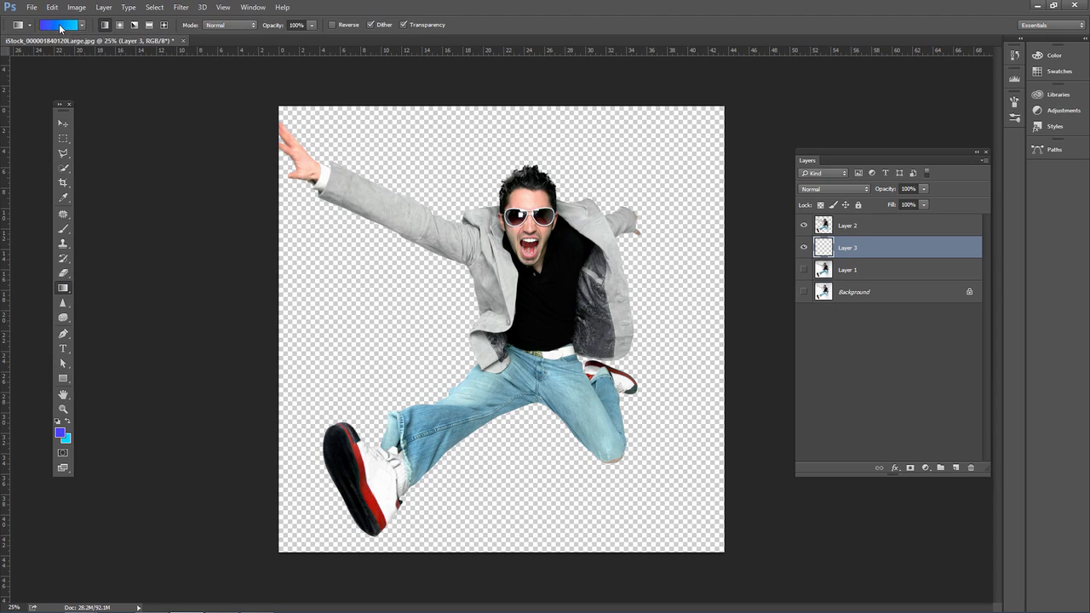
left_click(82, 25)
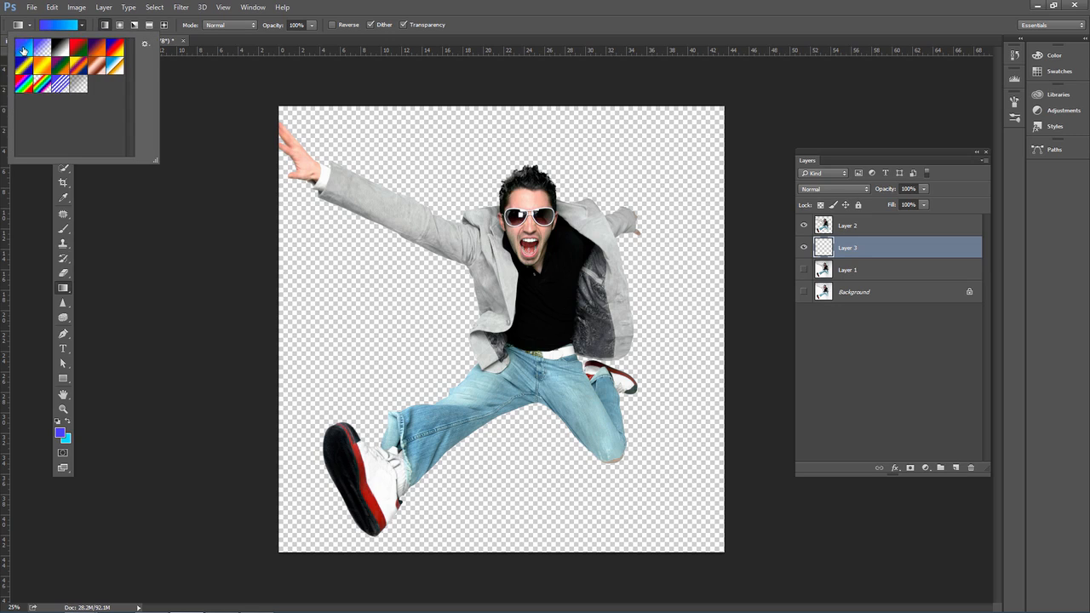
left_click(82, 26)
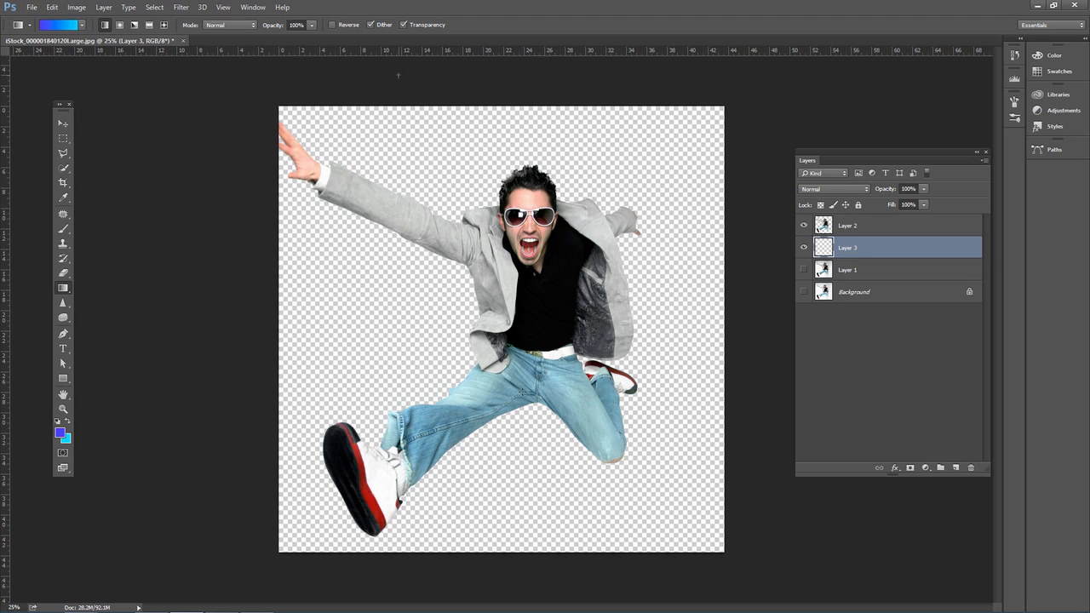
left_click_drag(397, 75, 688, 587)
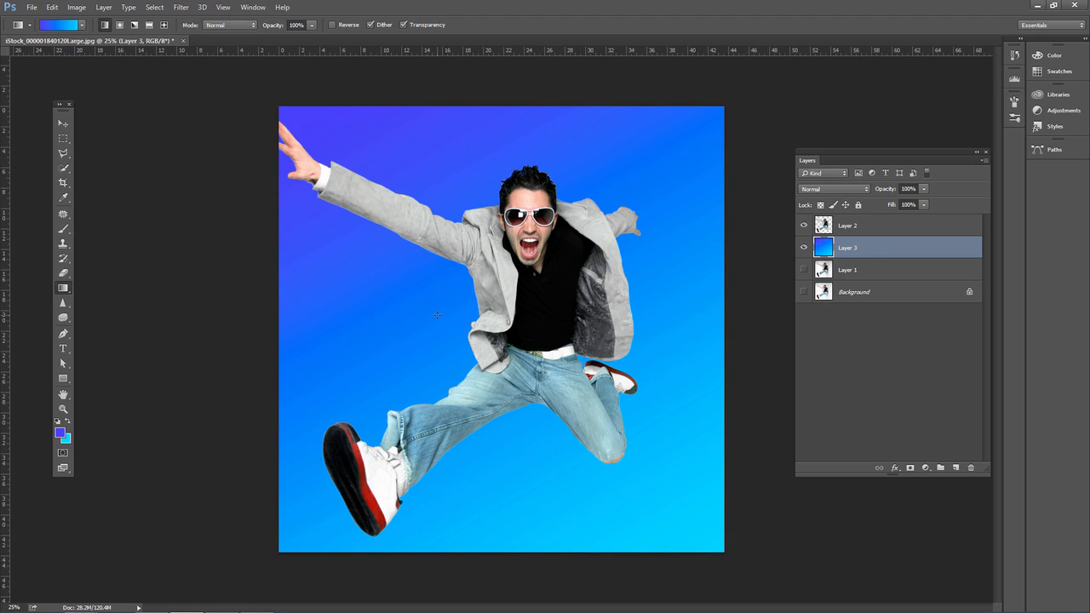
- Add a new layer above the gradient, hide Layer 3, and render Clouds on the new layer
left_click(955, 467)
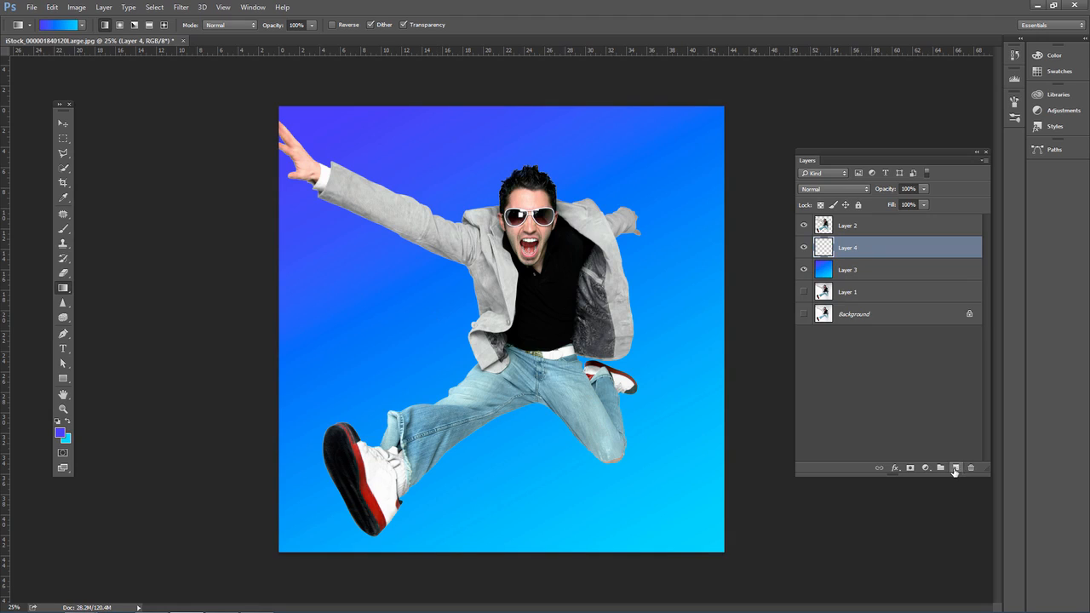
left_click(804, 271)
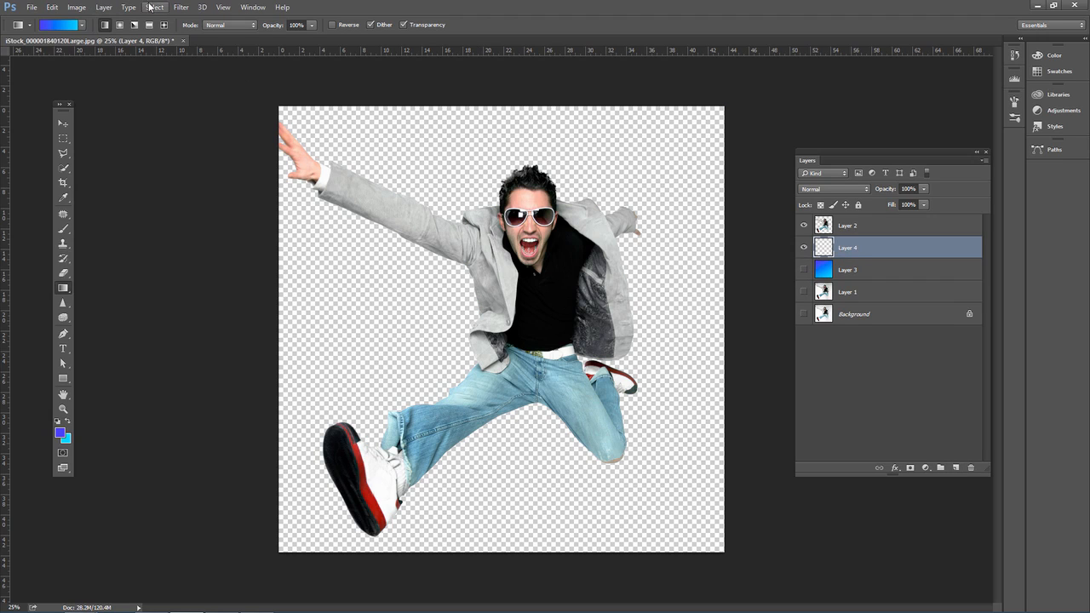
left_click(180, 7)
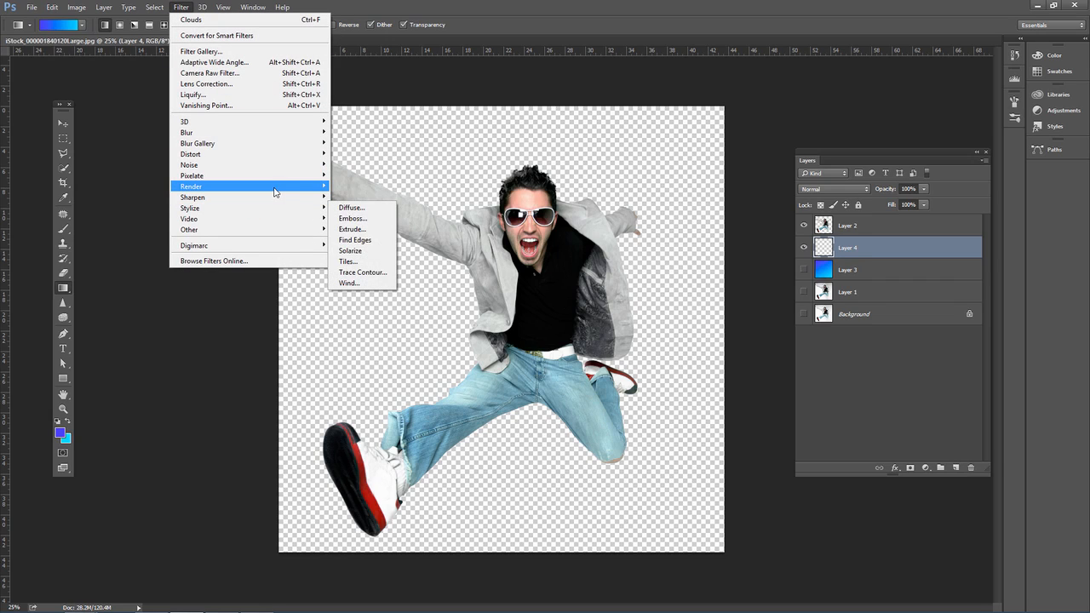
mouse_move(281, 186)
left_click(387, 224)
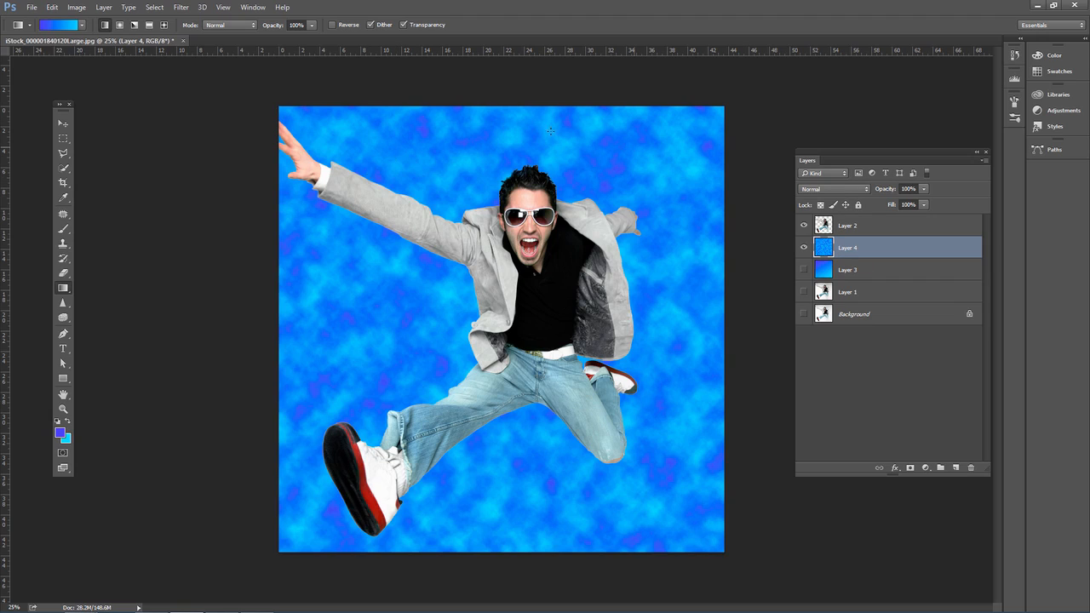
- Apply a Gaussian Blur with a slightly reduced radius to the clouds on Layer 4
left_click(181, 7)
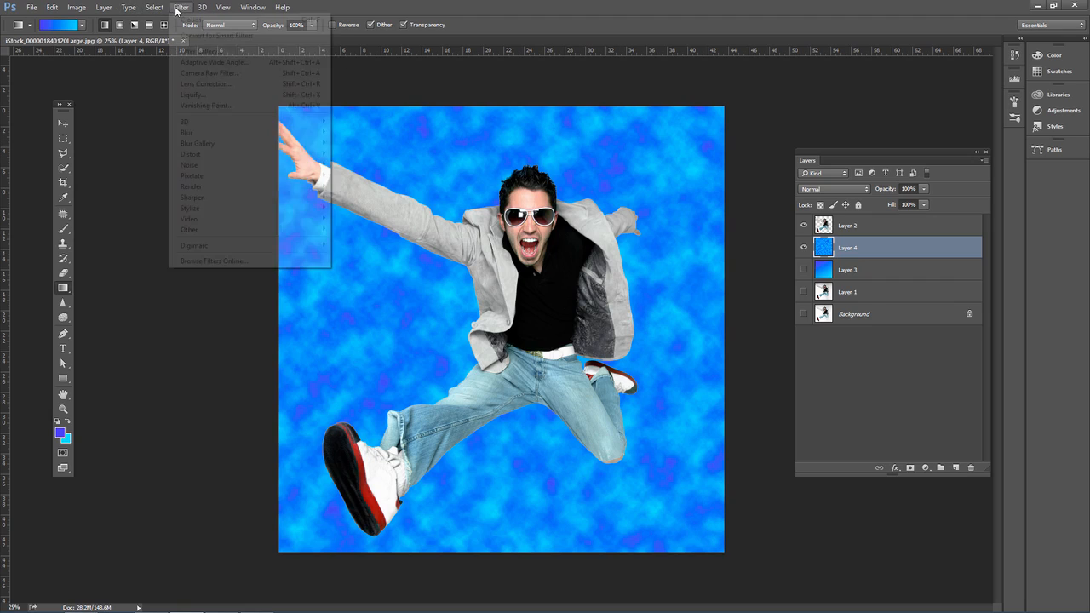
mouse_move(242, 137)
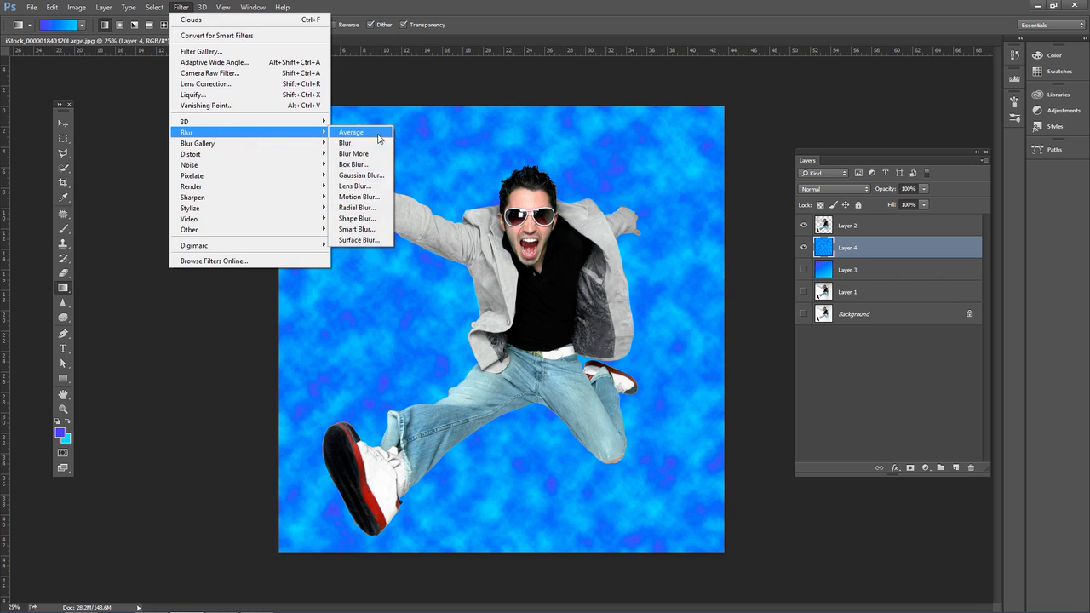
left_click(373, 177)
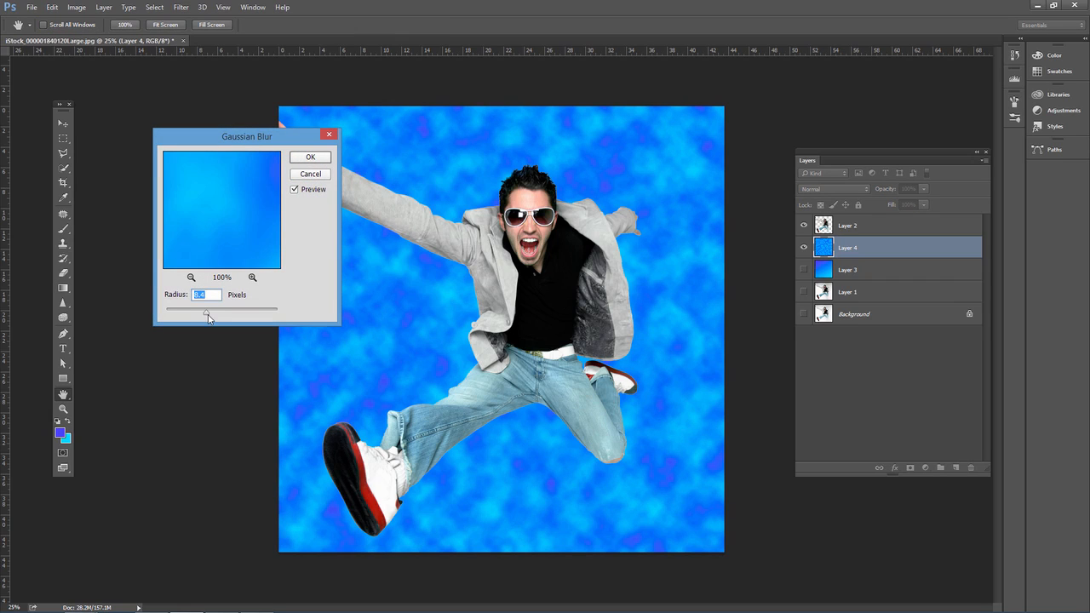
left_click_drag(206, 313, 188, 318)
left_click(309, 157)
key("g")
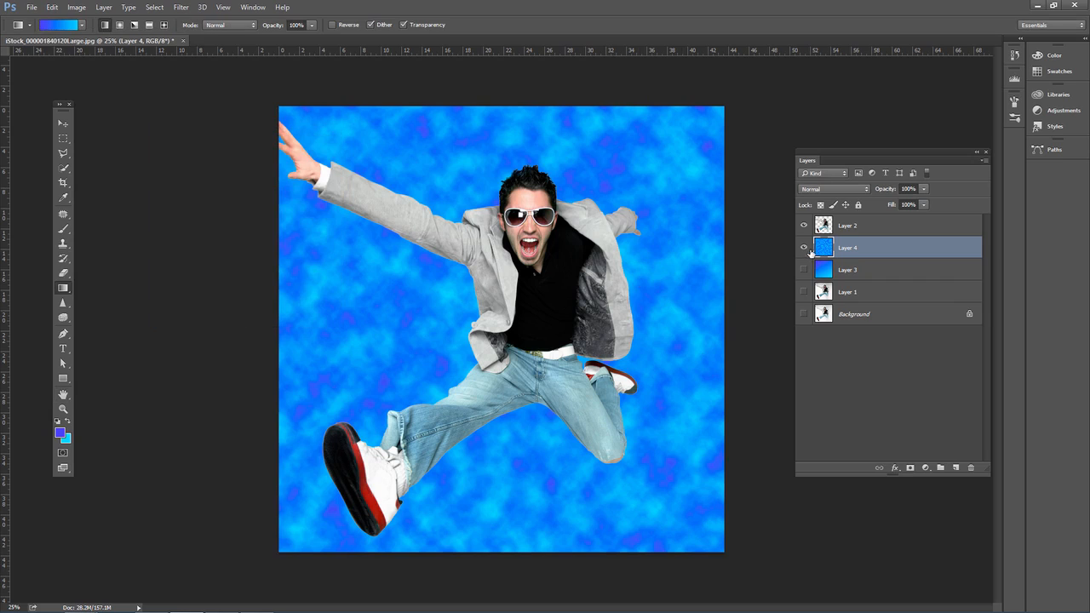
- Add another layer above Layer 4 and render a second set of Clouds on it
left_click(956, 468)
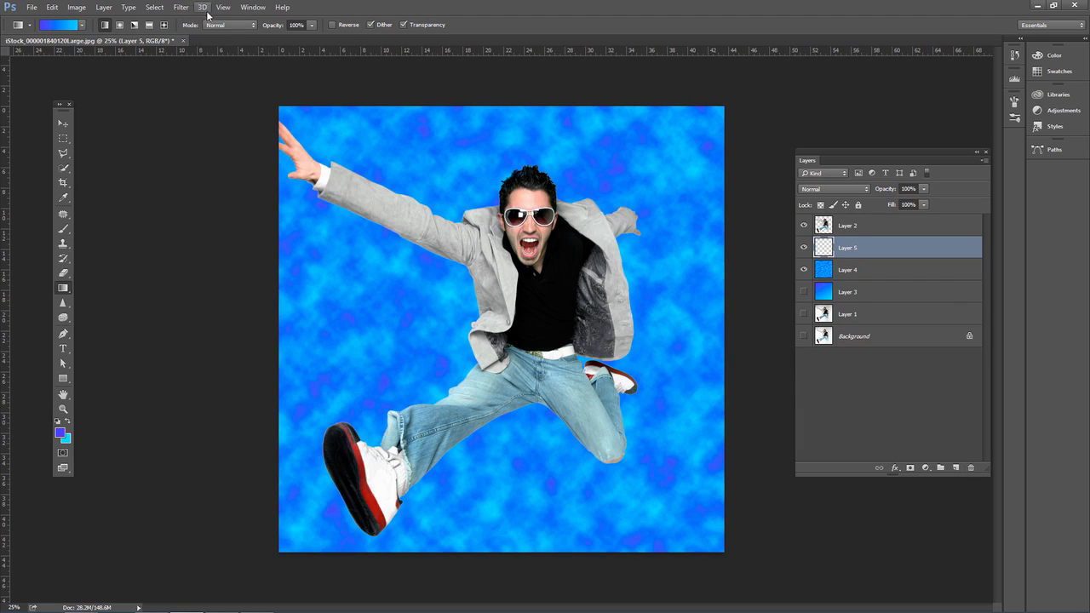
left_click(180, 7)
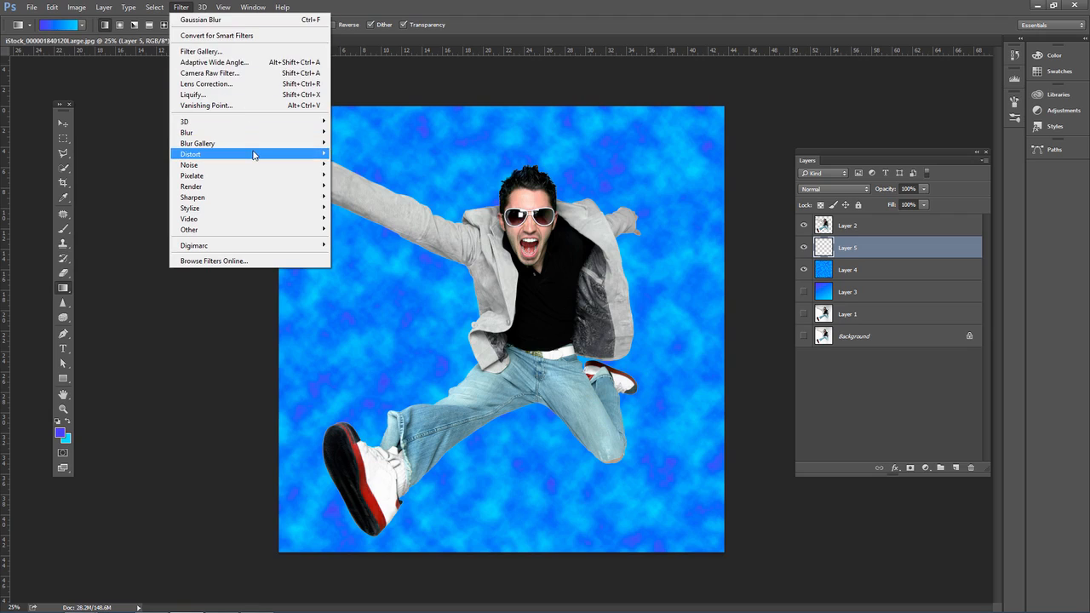
mouse_move(274, 191)
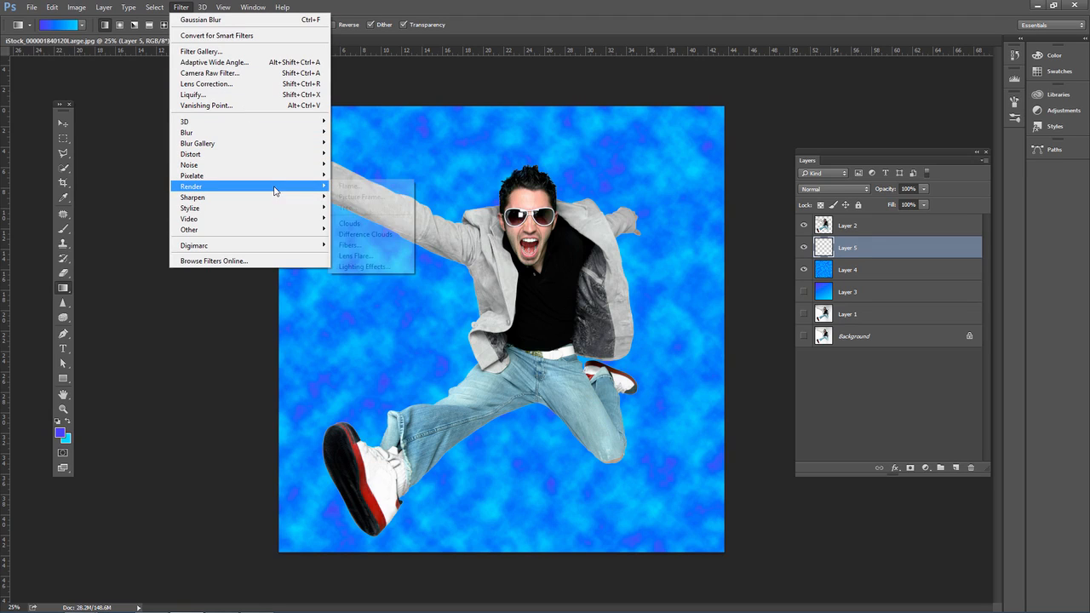
left_click(350, 223)
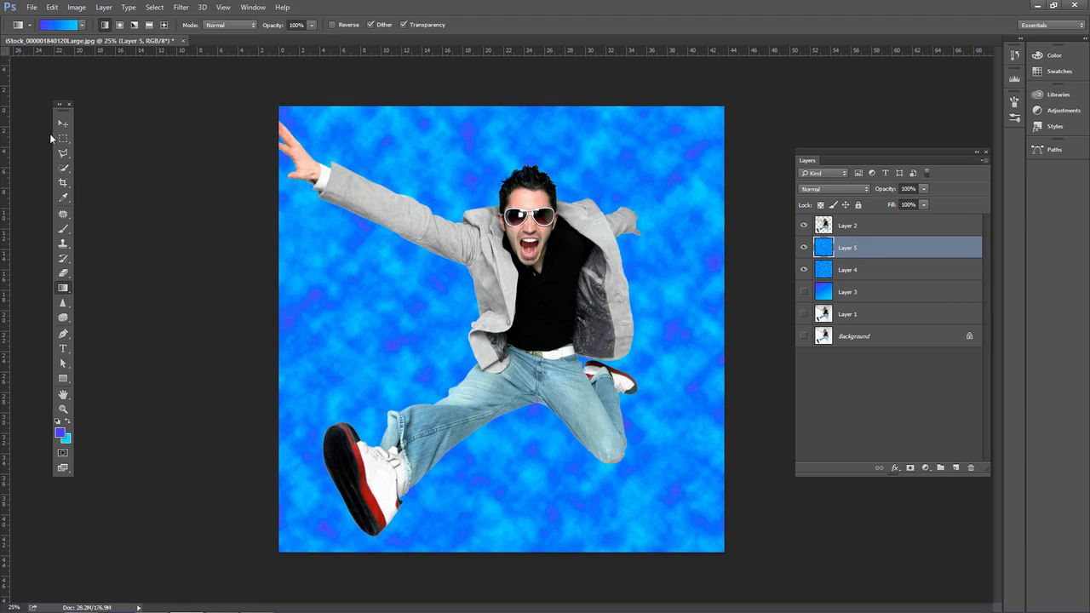
- Try the Multiply and Screen blend modes on Layer 5, and settle on Overlay
left_click(62, 123)
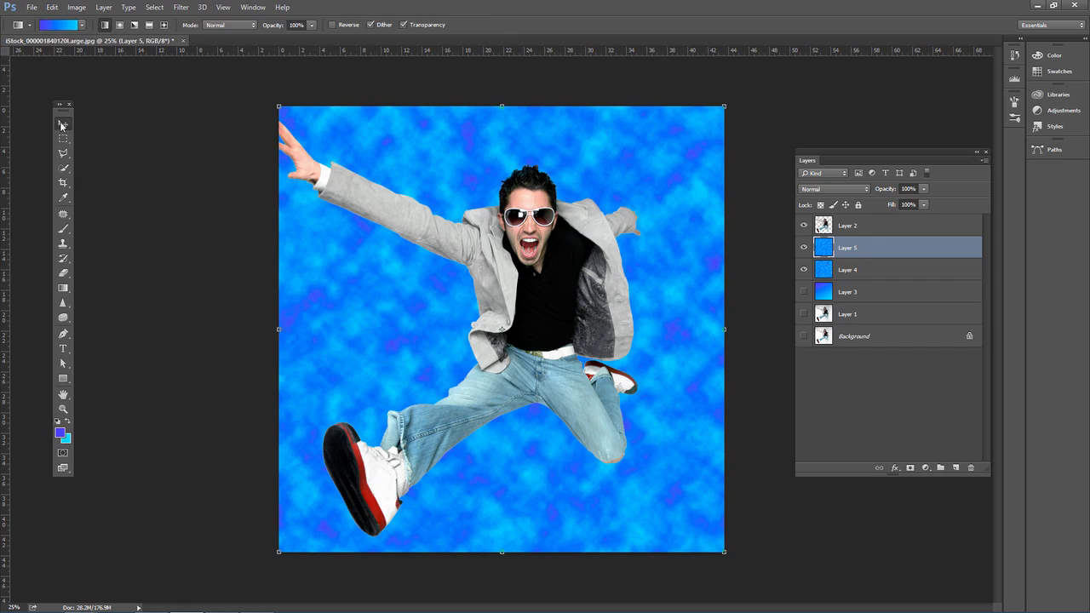
left_click(843, 188)
left_click(838, 232)
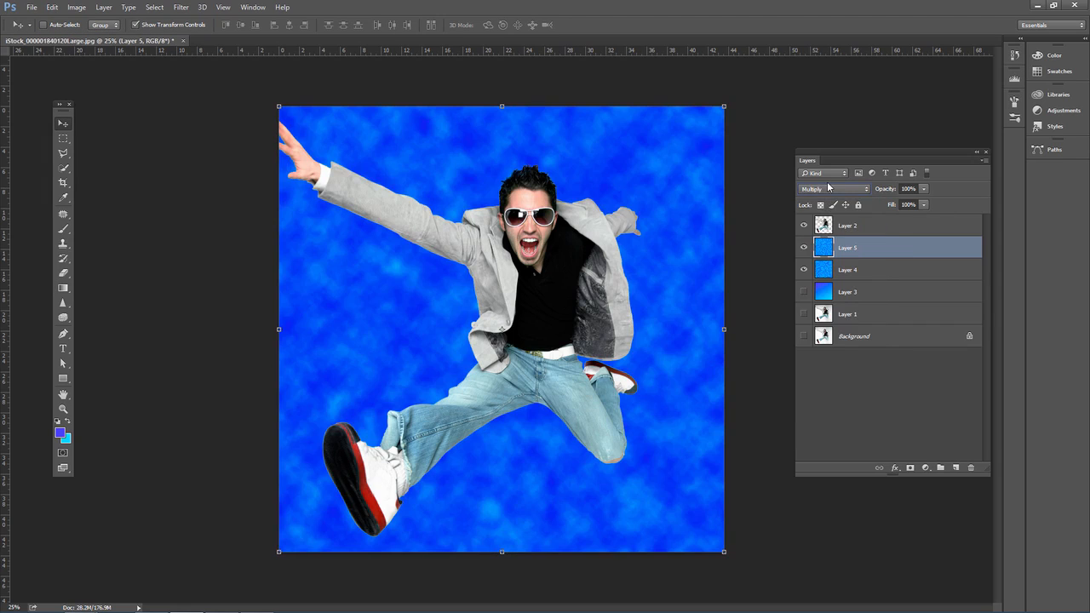
left_click(830, 188)
left_click(815, 267)
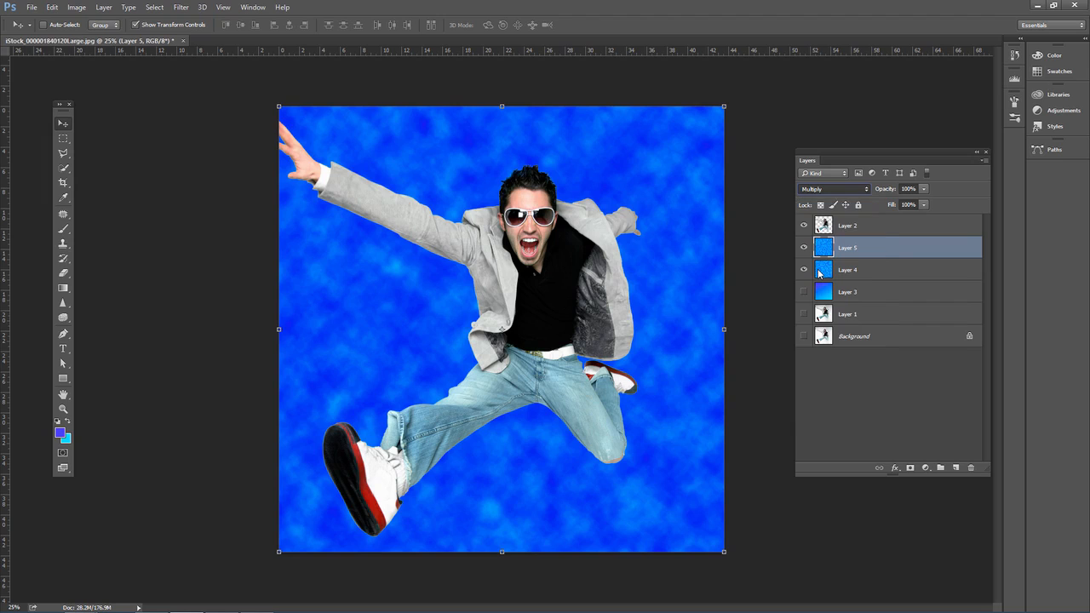
left_click(843, 190)
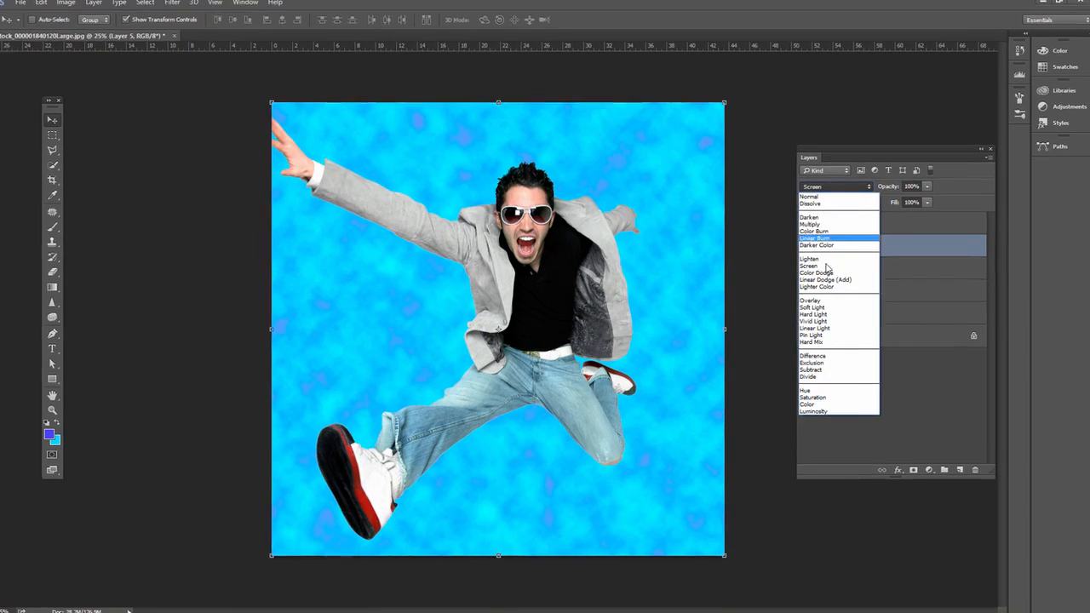
left_click(826, 307)
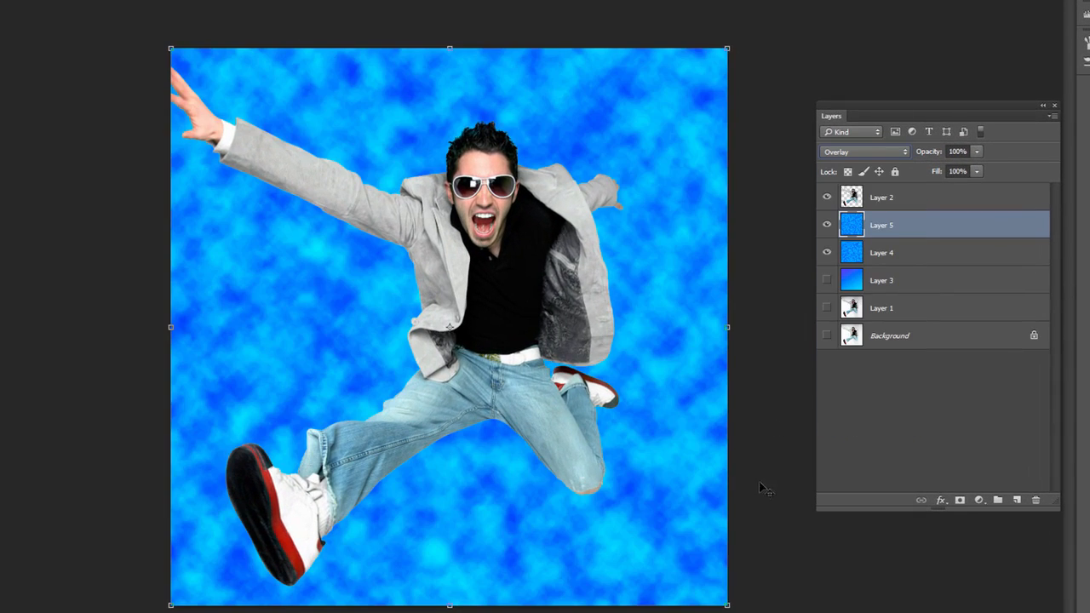
- Rotate Layer 5's clouds by about a quarter turn and enlarge them beyond the canvas edges
left_click_drag(739, 596, 699, 85)
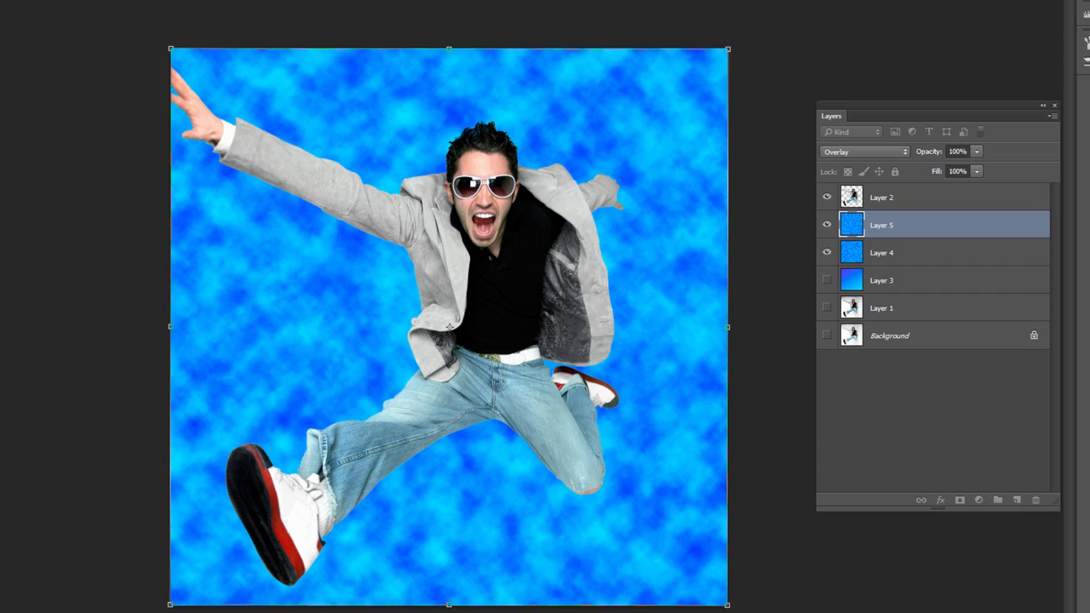
left_click_drag(729, 608, 784, 612)
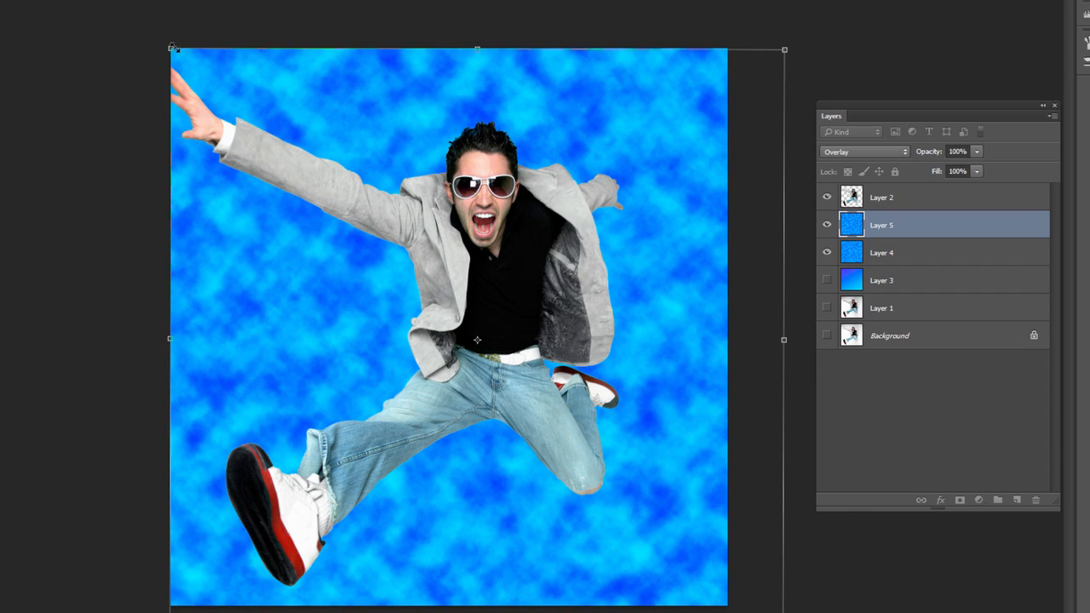
left_click_drag(171, 48, 94, 4)
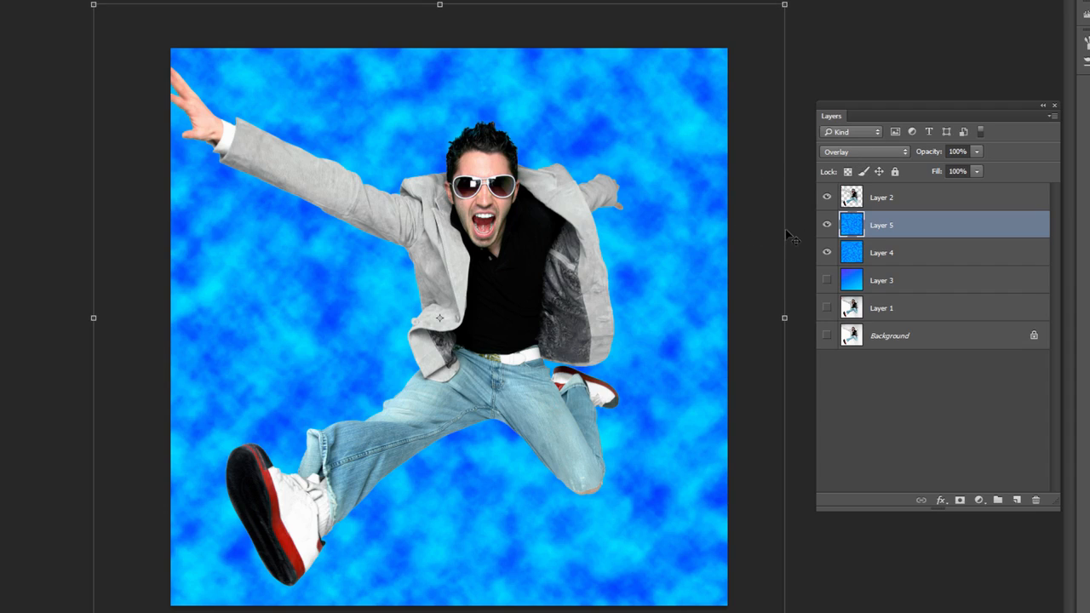
- Compare the background with and without Layer 5, and lower the layer's opacity to 90%
left_click(825, 226)
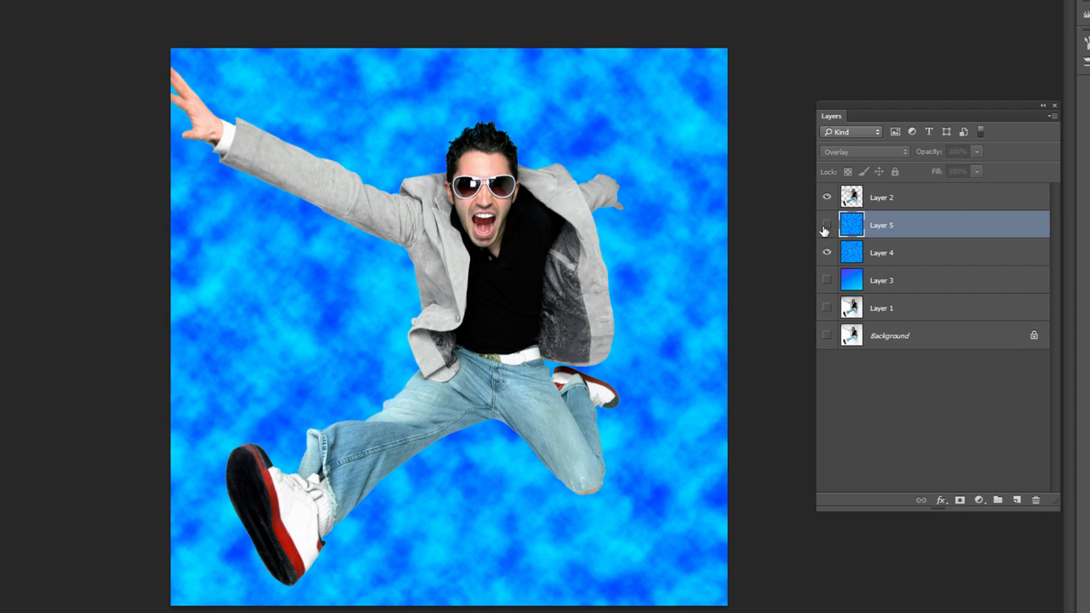
left_click(823, 228)
left_click(823, 229)
left_click(823, 228)
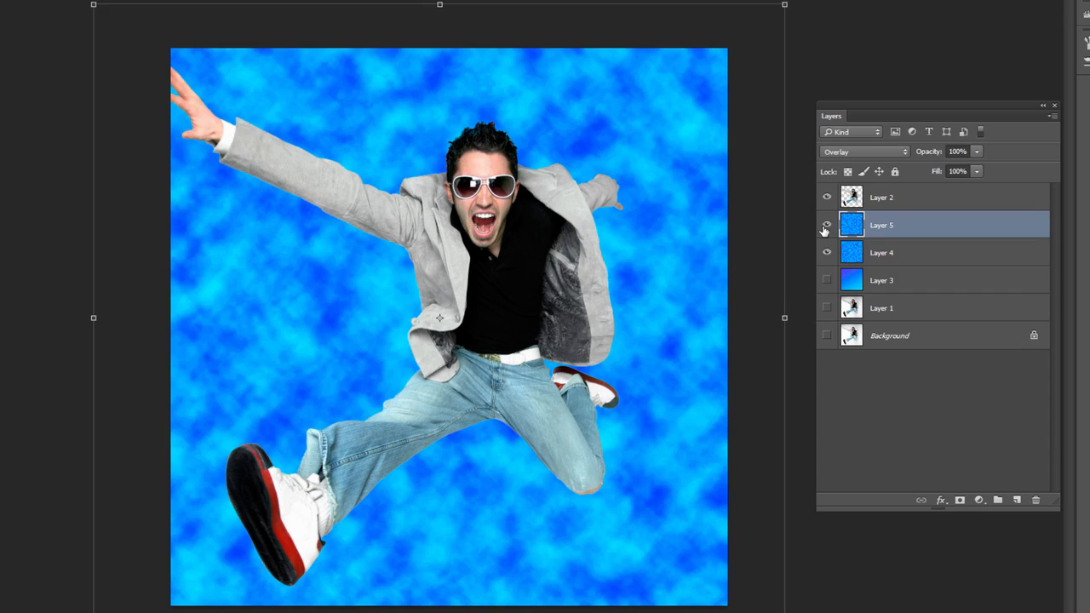
left_click(825, 226)
left_click(825, 226)
left_click(976, 152)
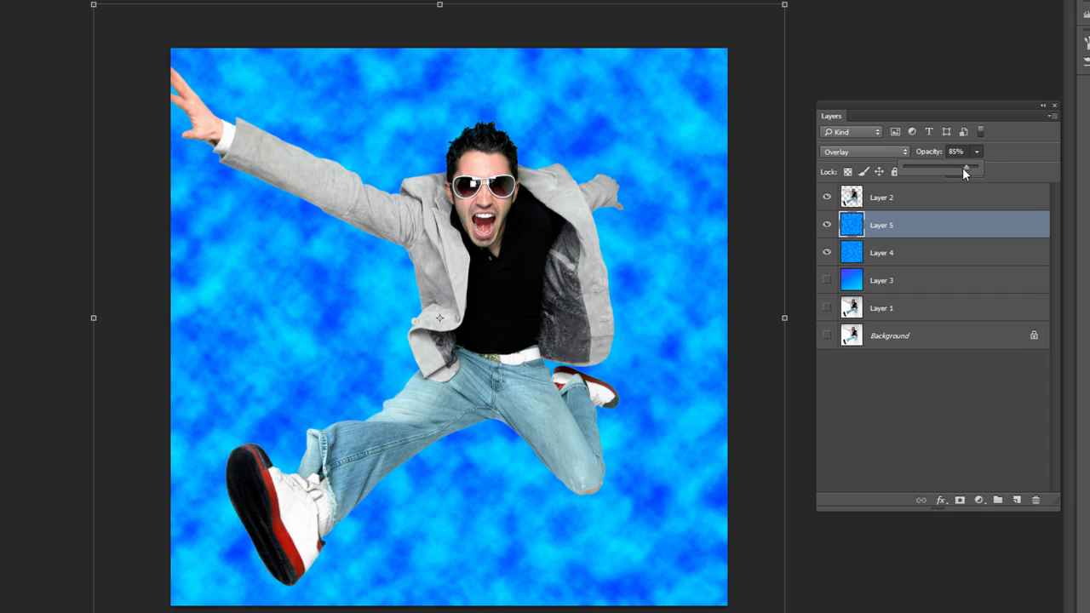
left_click_drag(963, 168, 970, 171)
- Lower the opacity of Layer 4 to 91%
left_click(877, 254)
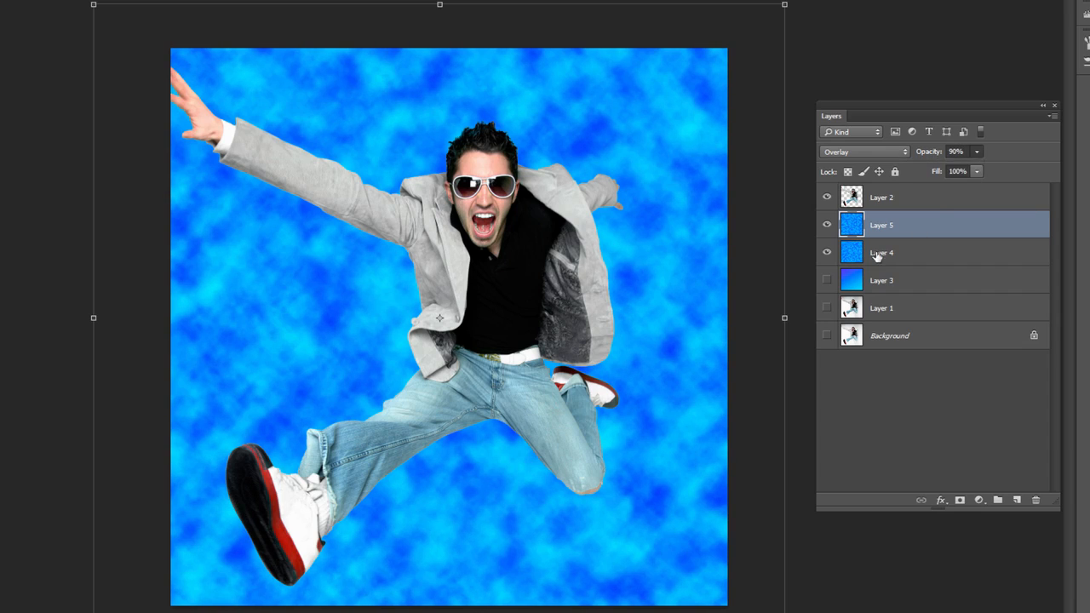
left_click(976, 151)
left_click(945, 171)
left_click_drag(956, 166, 972, 167)
left_click(1009, 142)
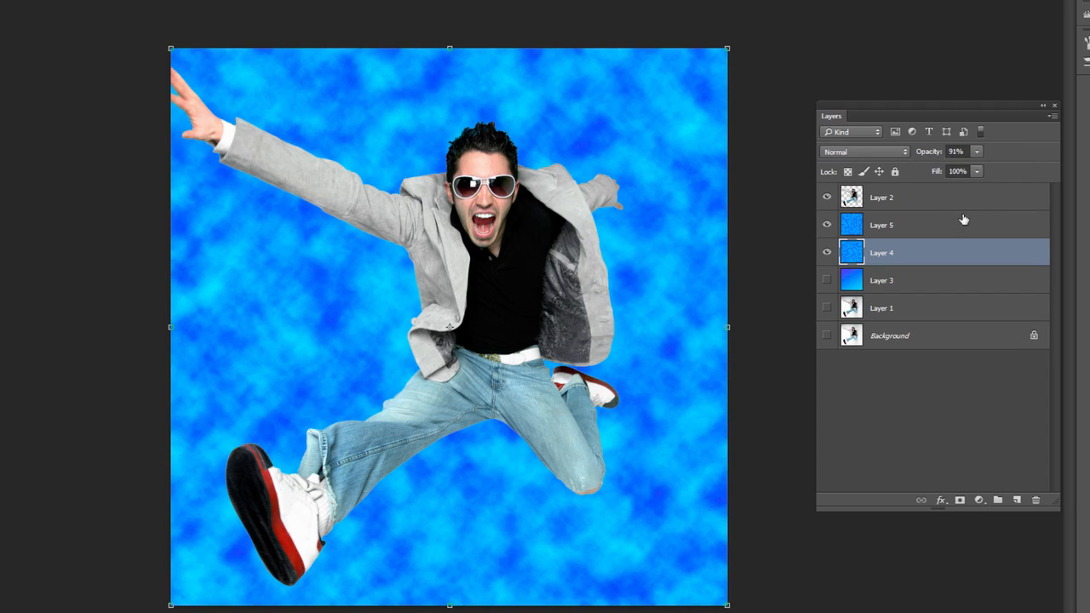
- Make Layer 3's gradient visible and change Layer 4's blend mode to Soft Light
left_click(827, 280)
left_click(873, 223)
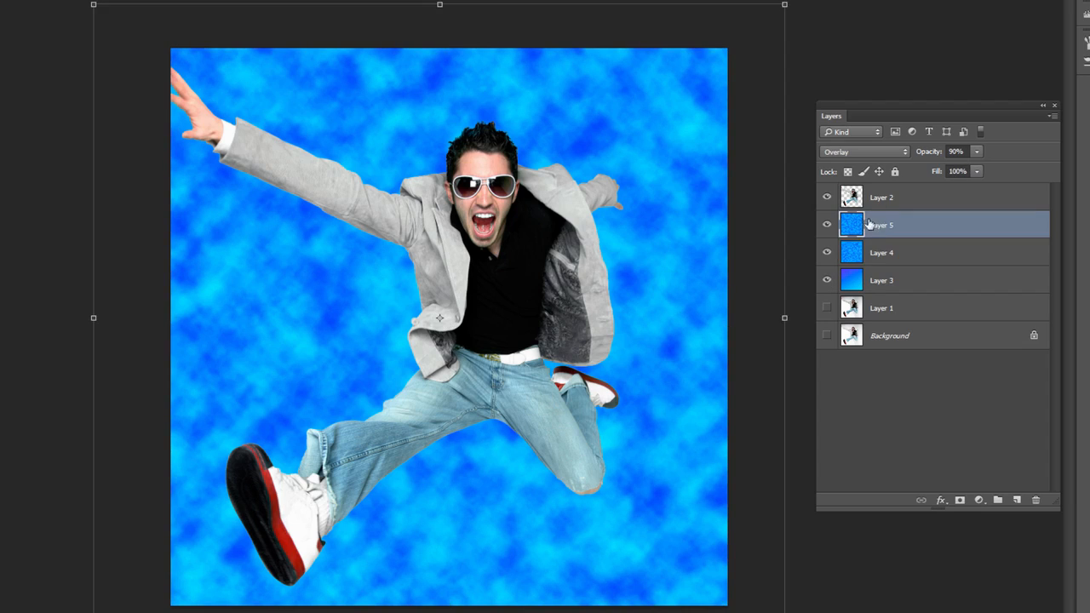
left_click(856, 259)
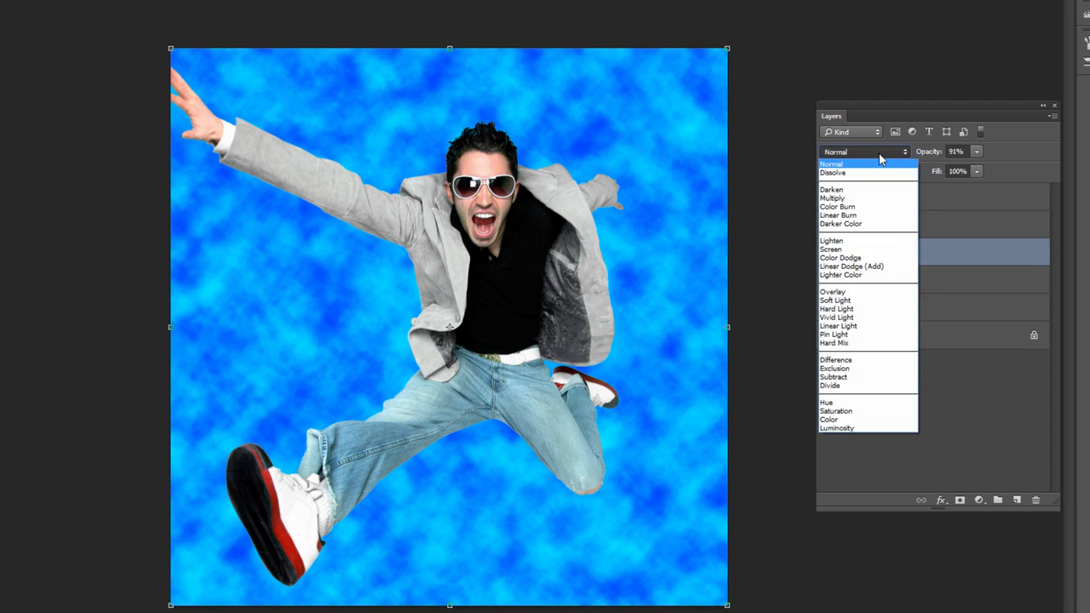
left_click(869, 302)
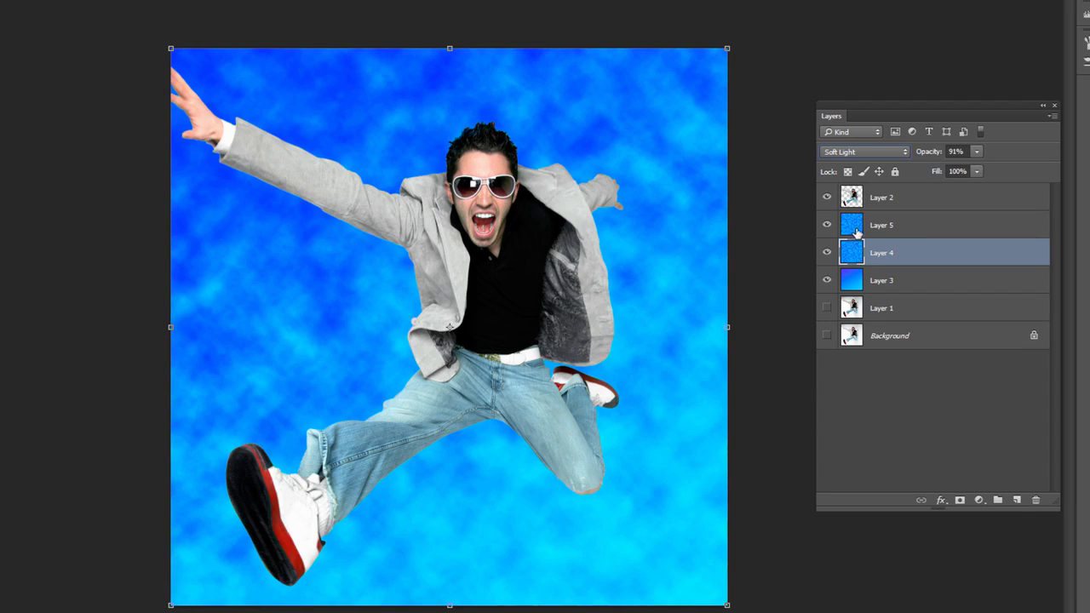
- Change the blend mode of Layer 5 to Soft Light
left_click(855, 227)
left_click(870, 162)
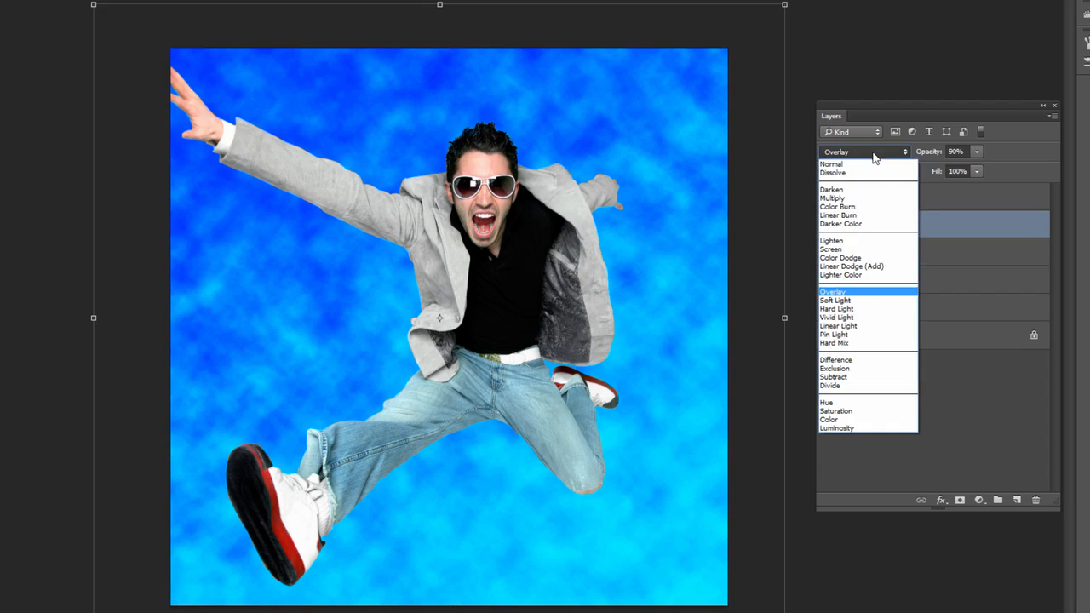
left_click(870, 301)
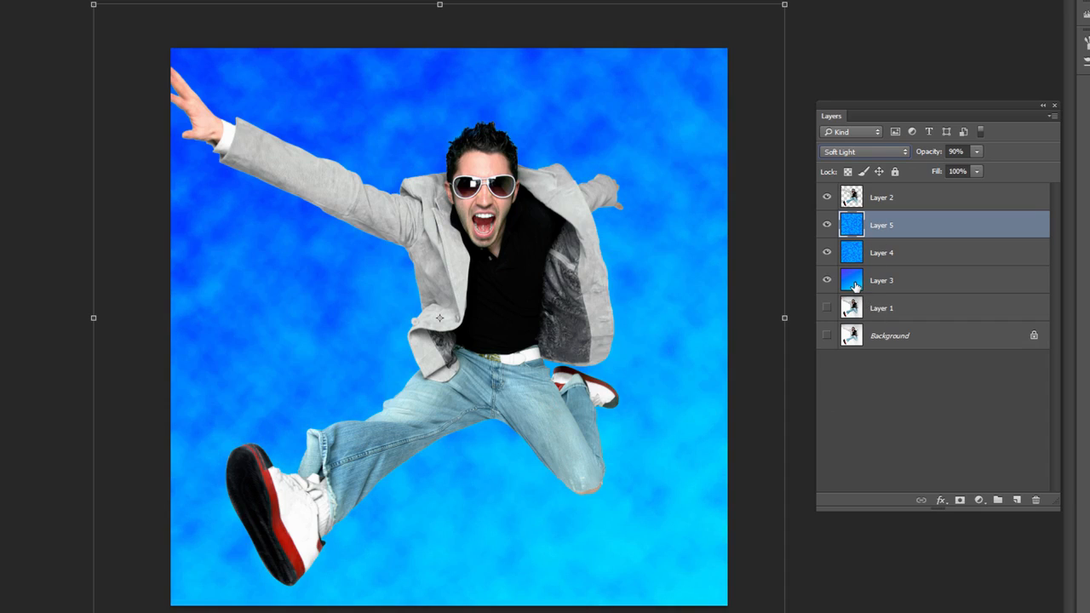
- Add a new layer directly above Layer 5 and fill it with the foreground colour
left_click(855, 283)
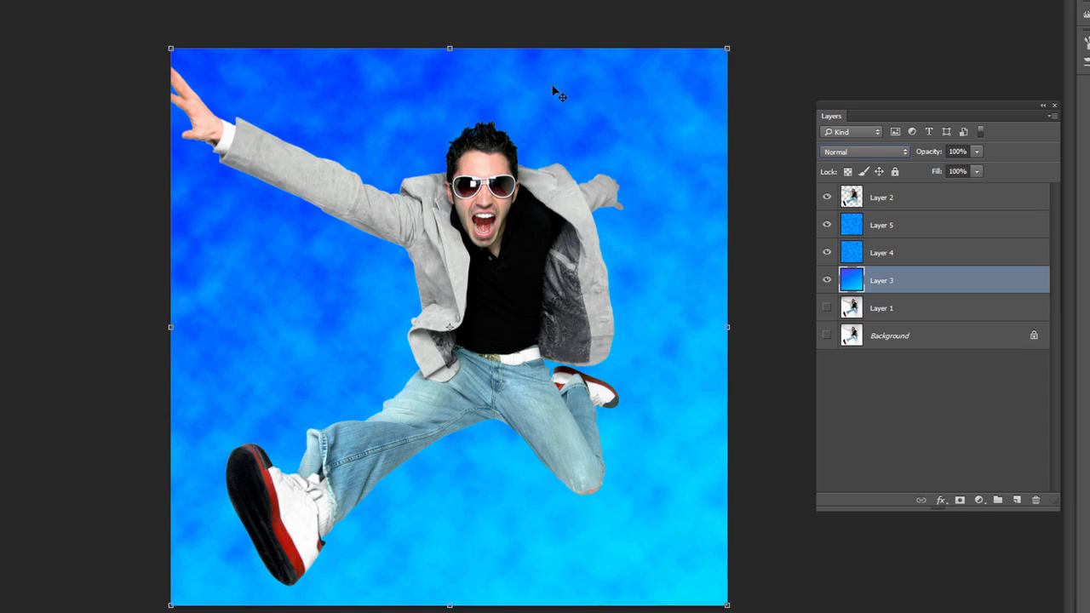
left_click(853, 248)
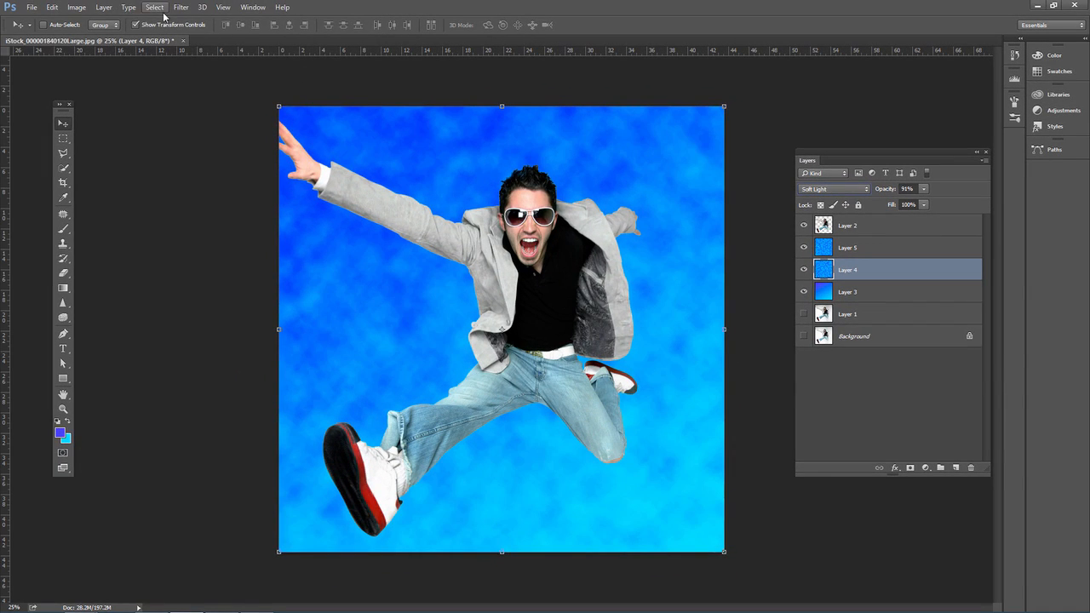
left_click(180, 8)
mouse_move(243, 189)
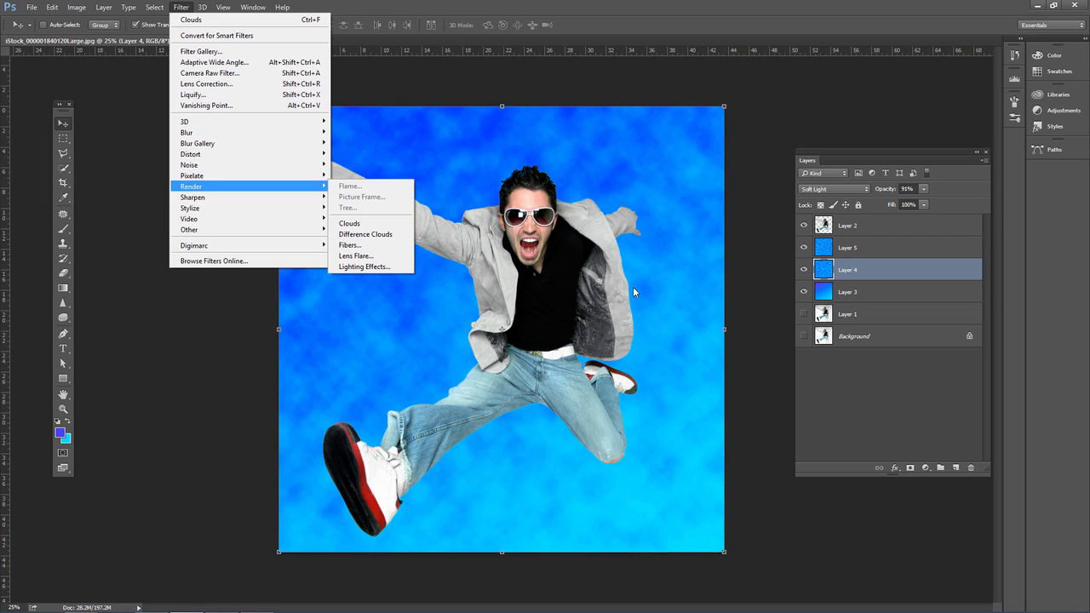
left_click(858, 236)
left_click(850, 248)
left_click(955, 467)
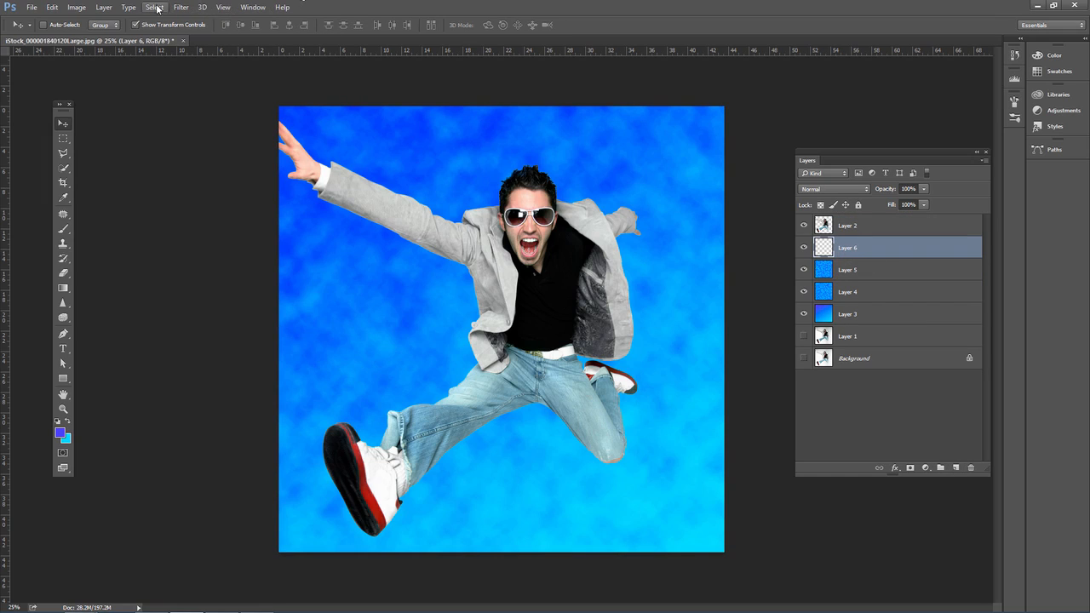
key("alt+BackSpace")
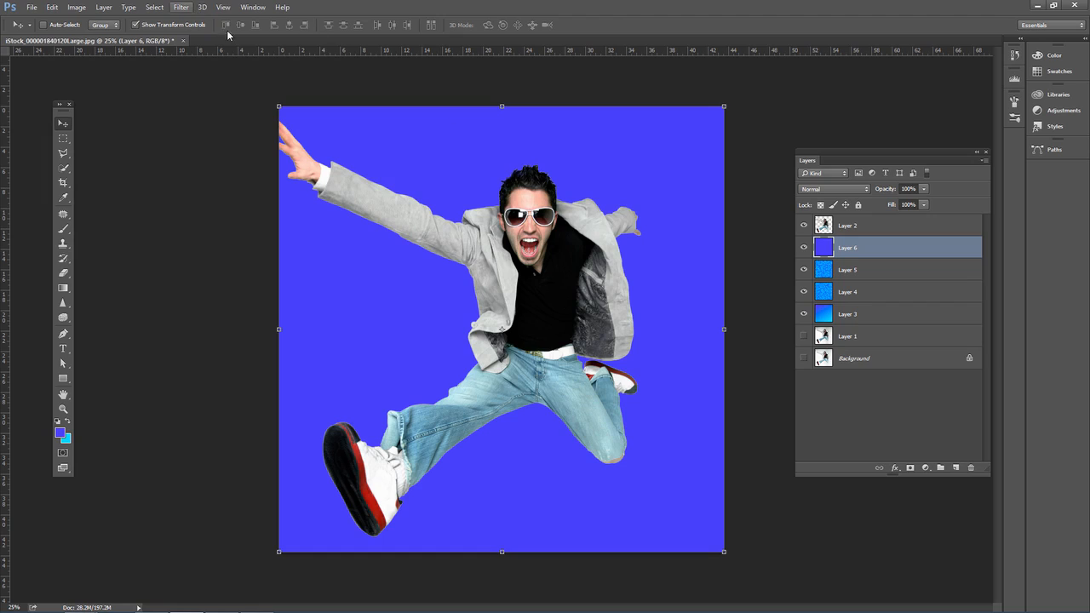
- Start the Lighting Effects filter on Layer 6 and stretch the spot light into a large circle extending past the canvas edges
left_click(183, 9)
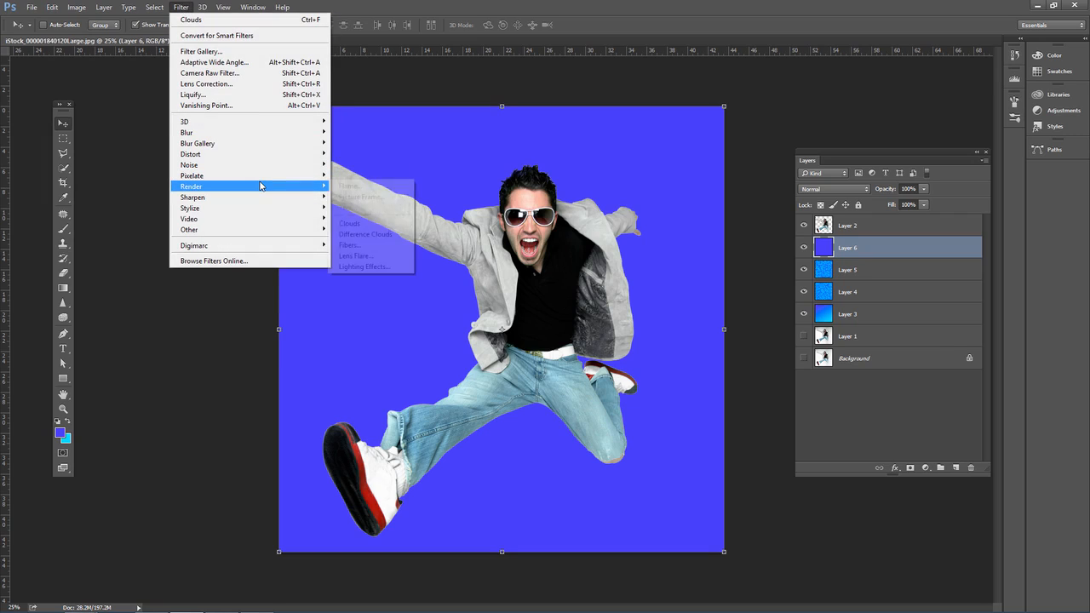
left_click(365, 267)
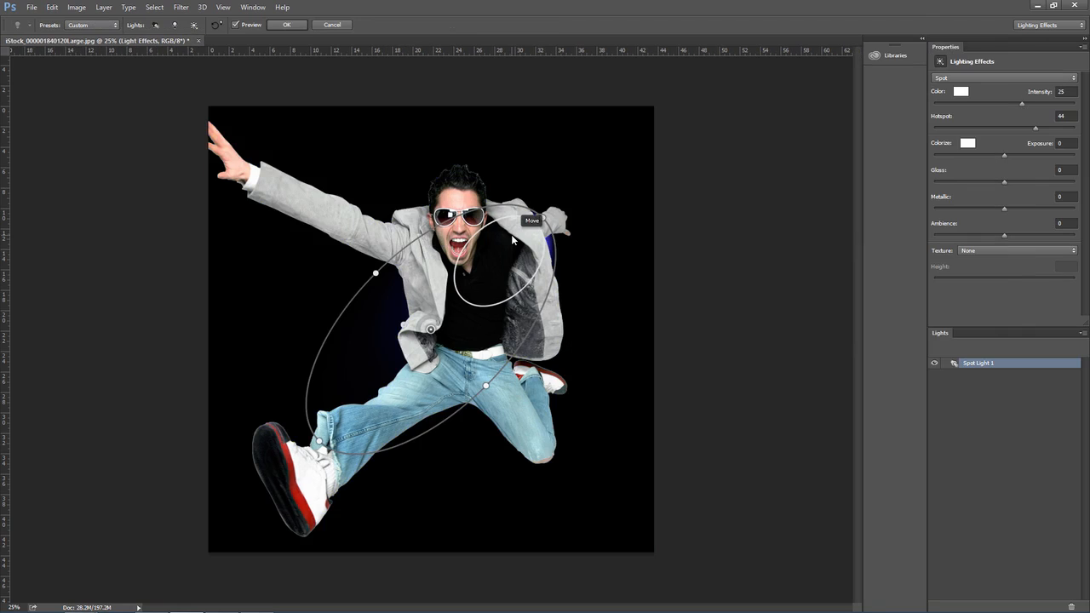
left_click_drag(555, 211, 606, 121)
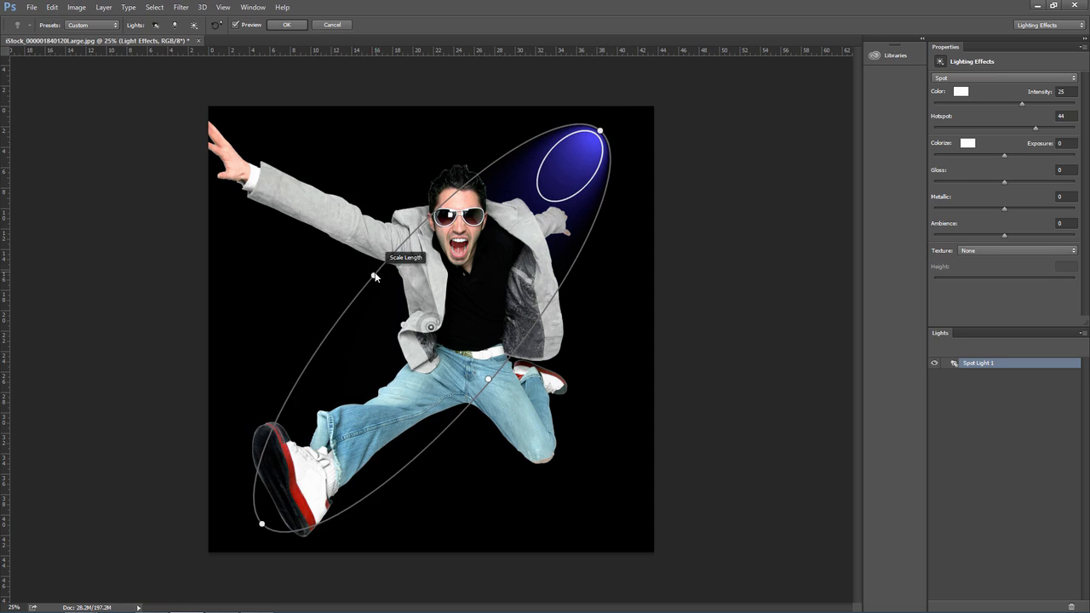
left_click_drag(369, 279, 209, 208)
- Set the spot light's intensity to 21, hotspot to 52 and exposure to 27, raise the gloss slightly, and apply the lighting
left_click_drag(1021, 104, 1014, 181)
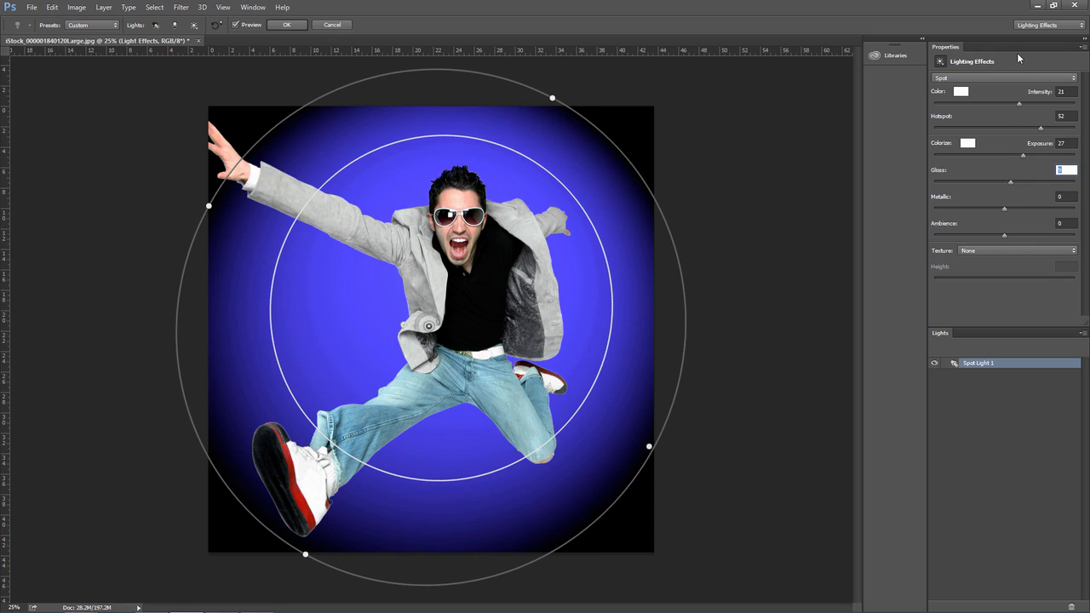
left_click_drag(952, 47, 671, 77)
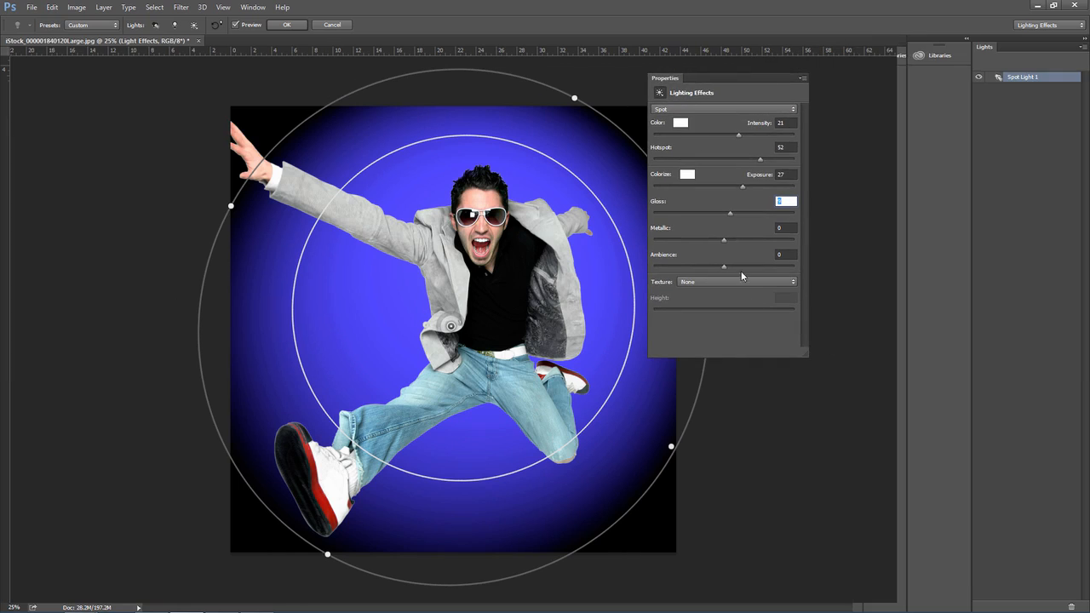
key("Return")
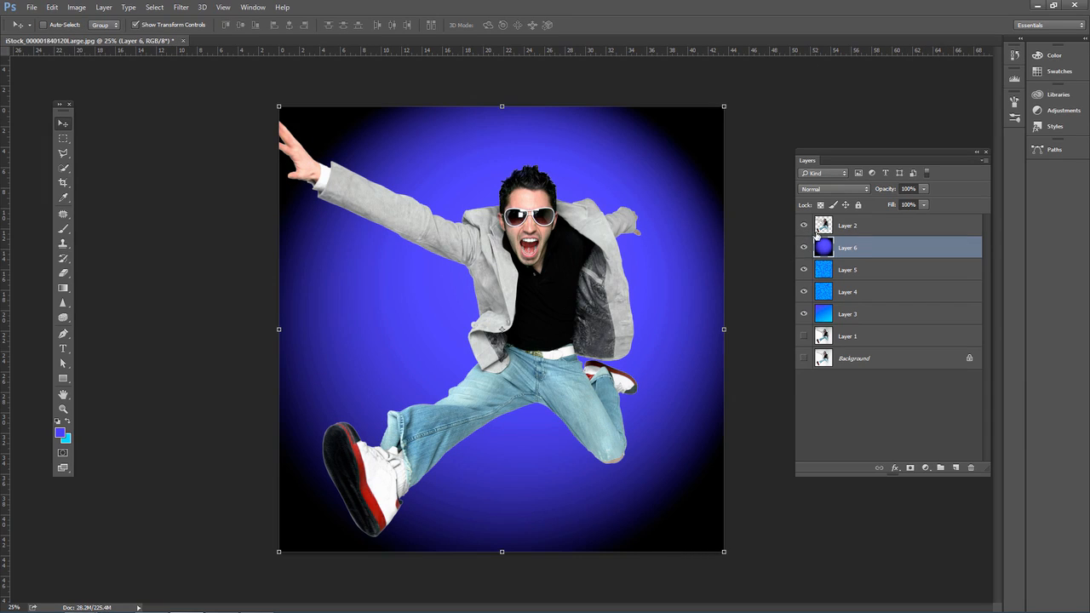
- Set Layer 6 to the Multiply blend mode at 62% opacity
left_click(862, 191)
left_click(838, 226)
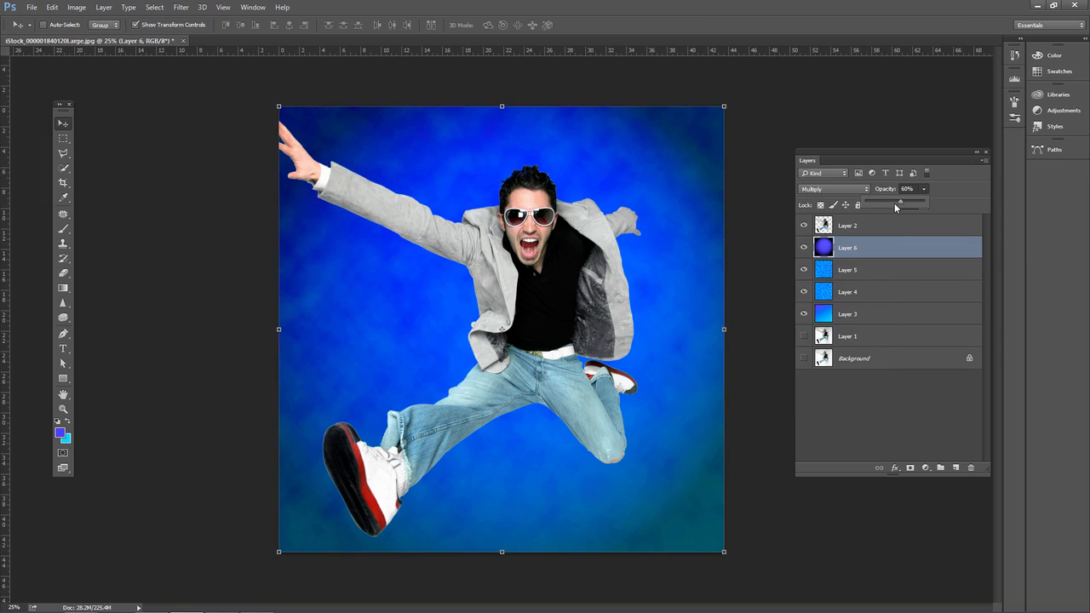
left_click_drag(894, 203, 900, 201)
- Try the Normal, Vivid Light, Pin Light and Lighten blend modes on Layer 6, and return to Multiply
left_click(834, 189)
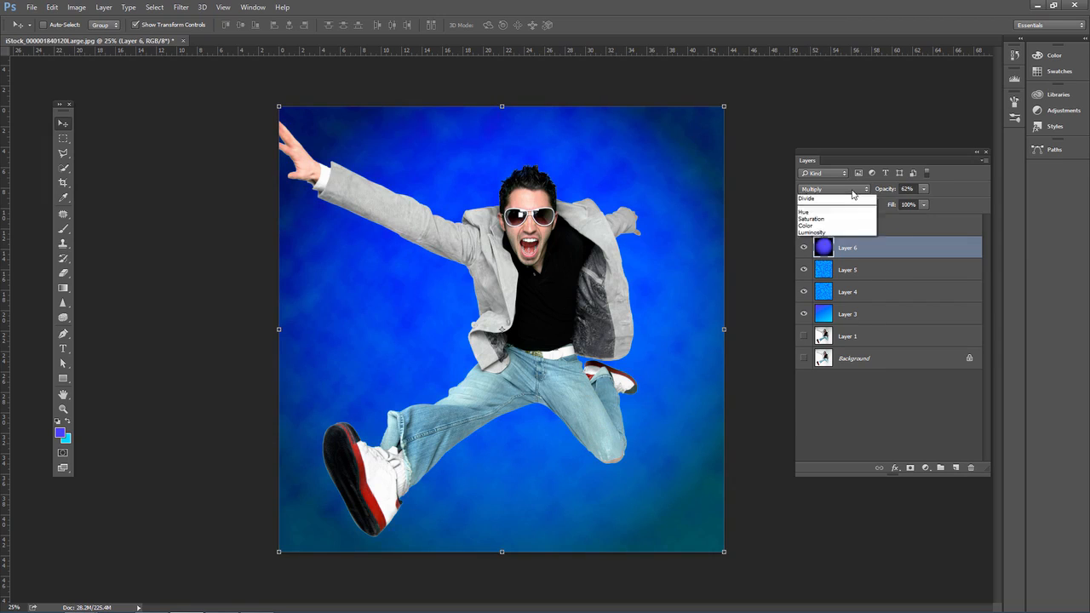
left_click(809, 199)
left_click(850, 189)
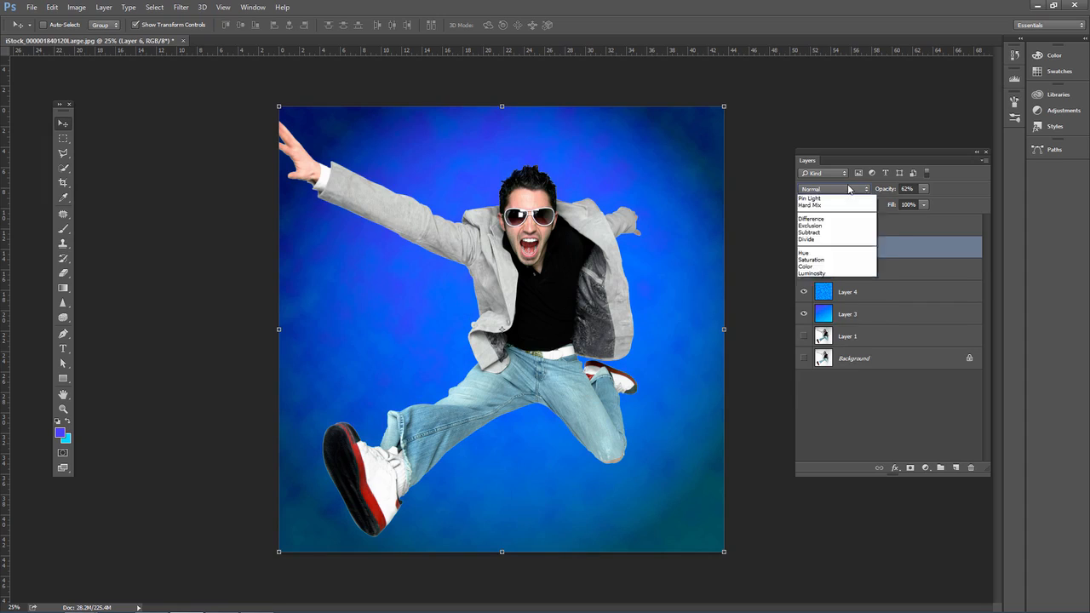
left_click(823, 321)
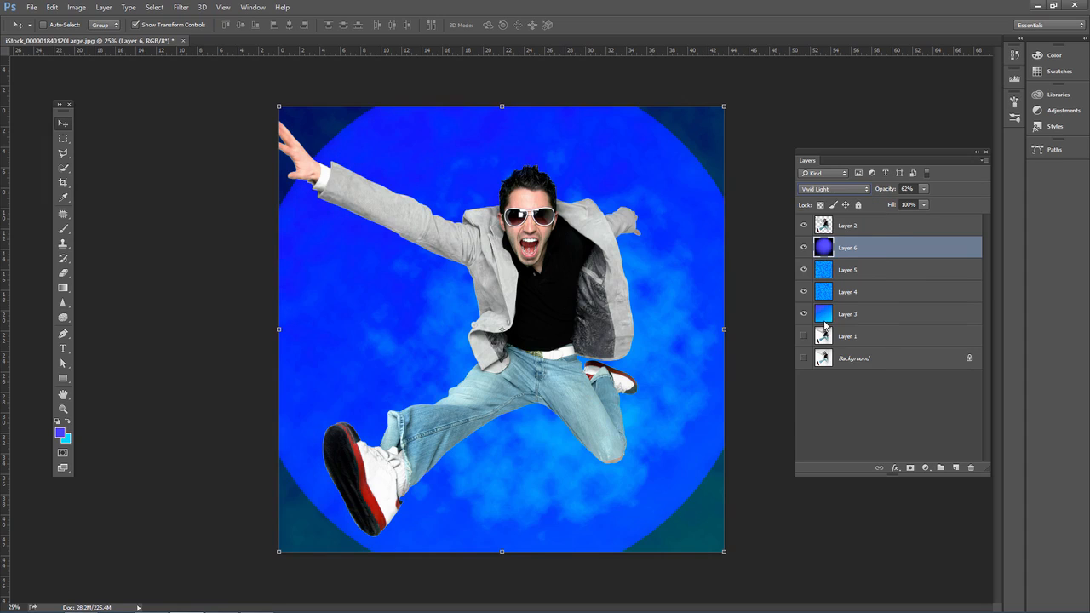
left_click(847, 189)
left_click(823, 341)
left_click(845, 190)
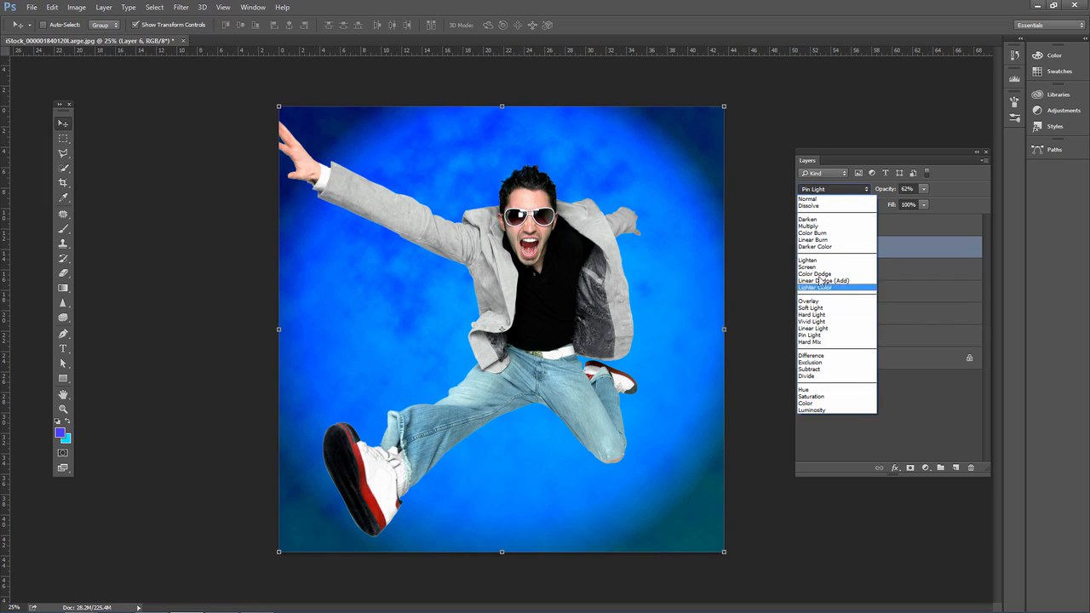
left_click(808, 260)
left_click(830, 191)
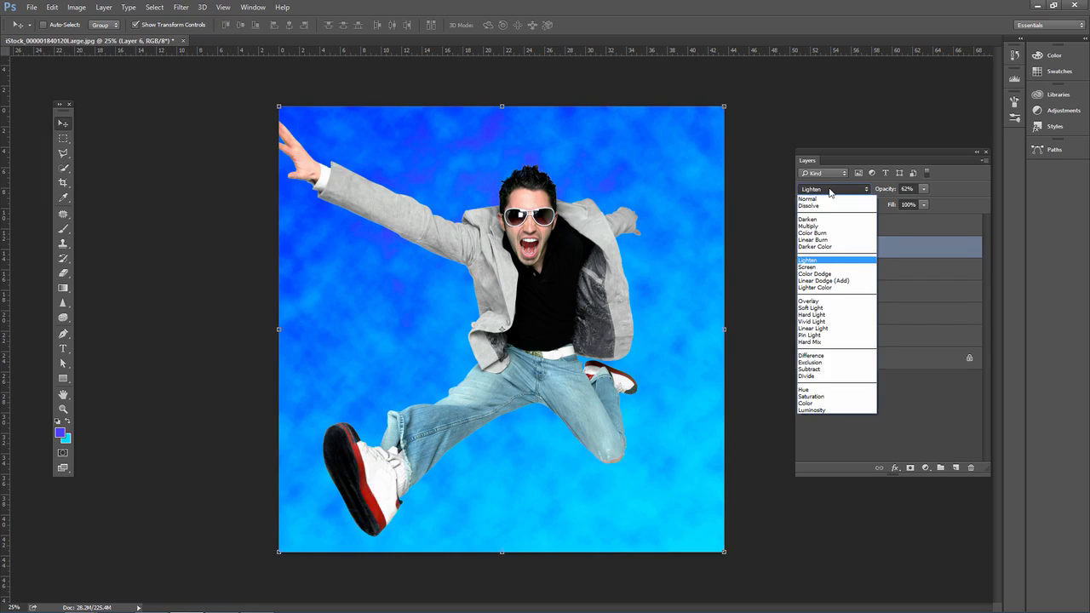
left_click(830, 191)
left_click(830, 191)
left_click(808, 226)
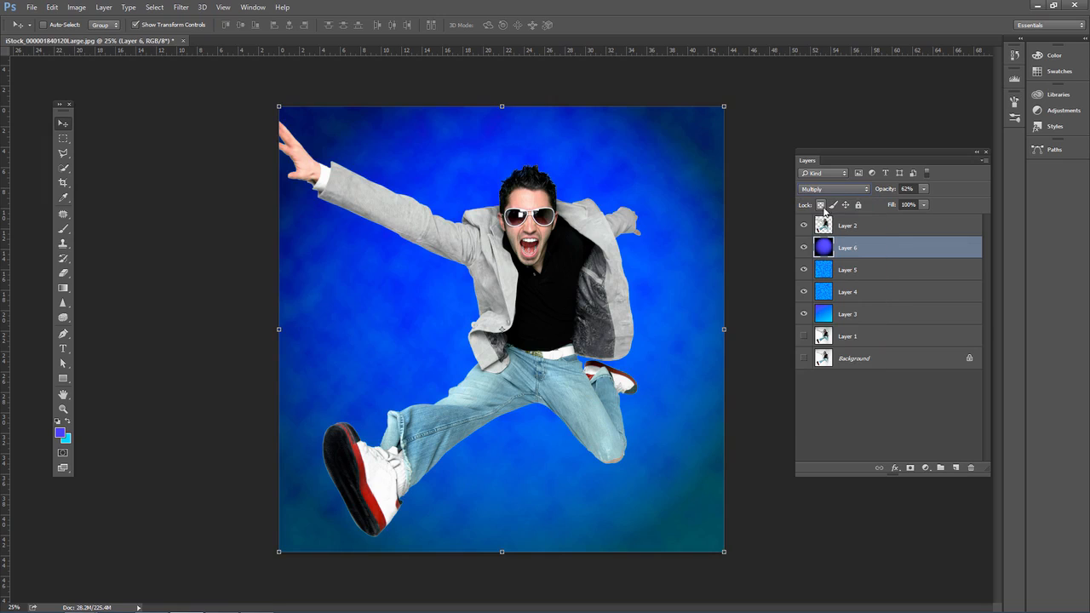
- Switch Layer 6 to the Normal blend mode and lower its opacity to 50%
left_click(830, 190)
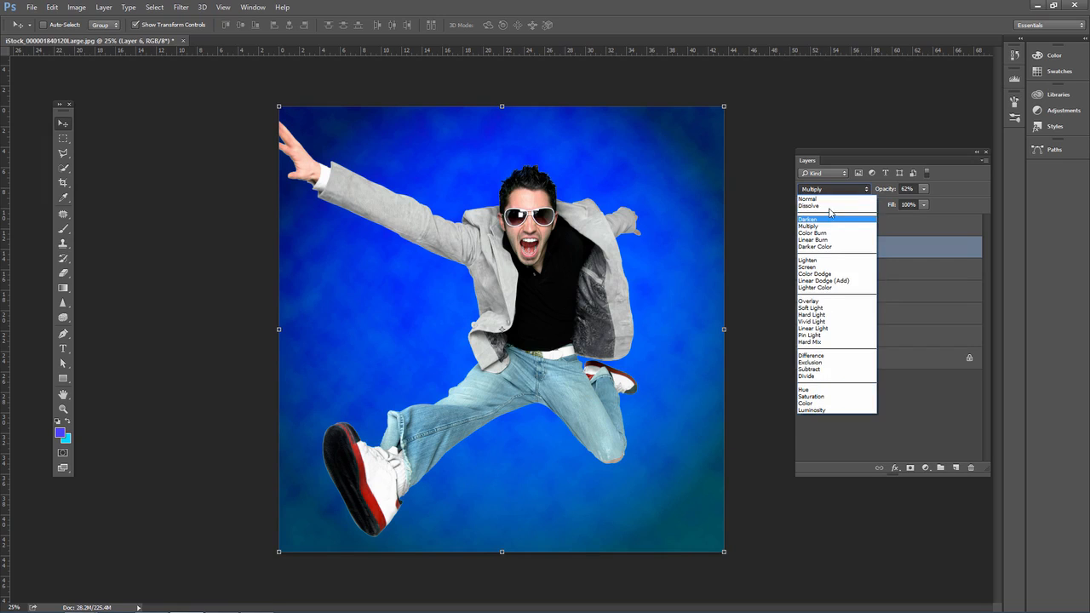
left_click(826, 198)
left_click(923, 189)
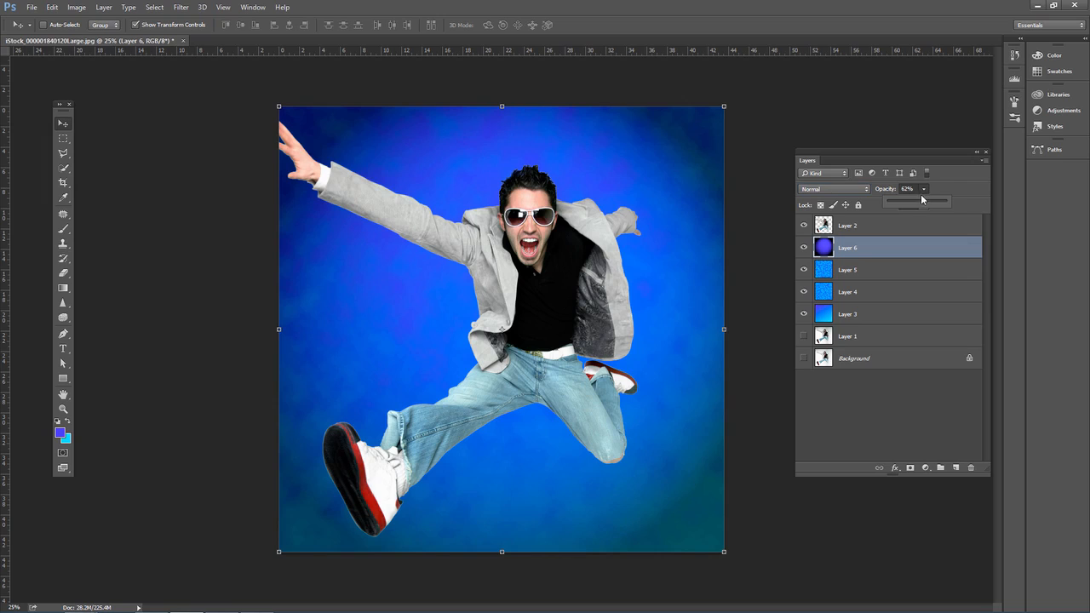
left_click_drag(905, 202, 916, 204)
- Compare the background with and without Layer 6, leaving the layer visible
left_click(63, 138)
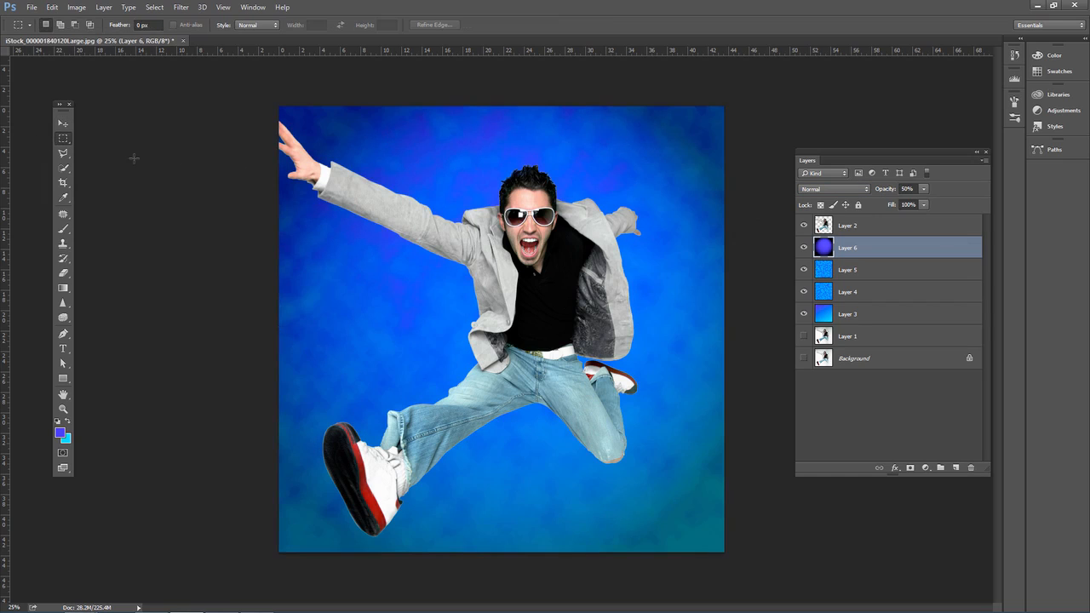
left_click(803, 247)
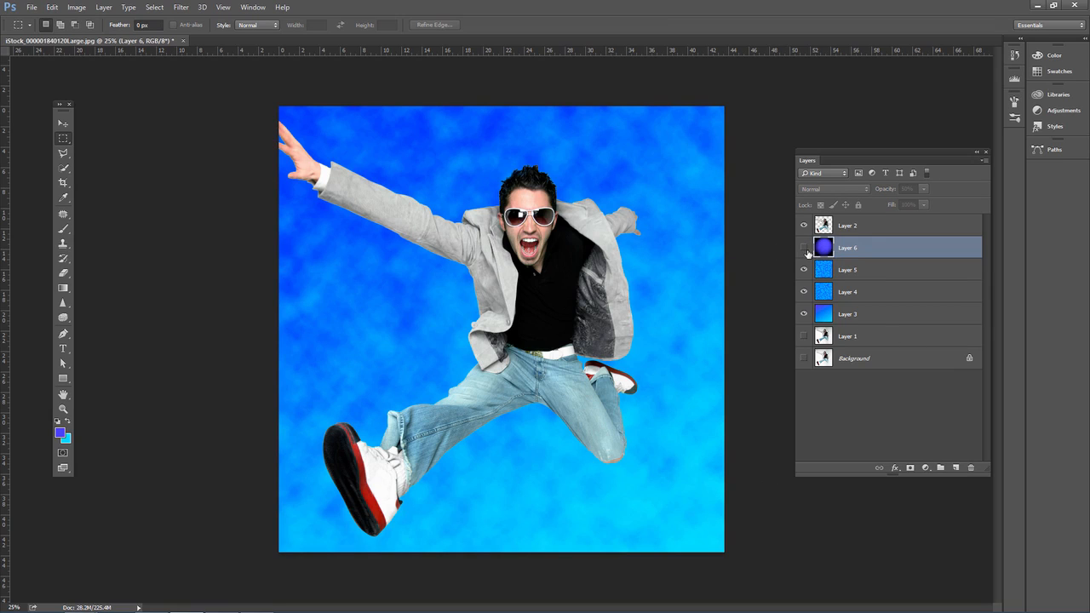
left_click(803, 248)
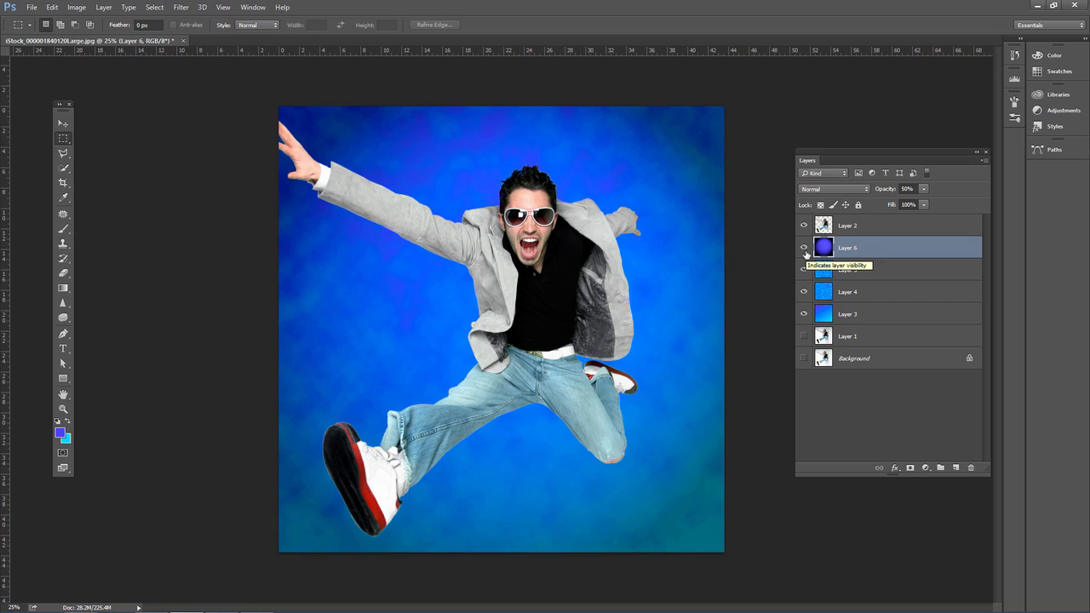